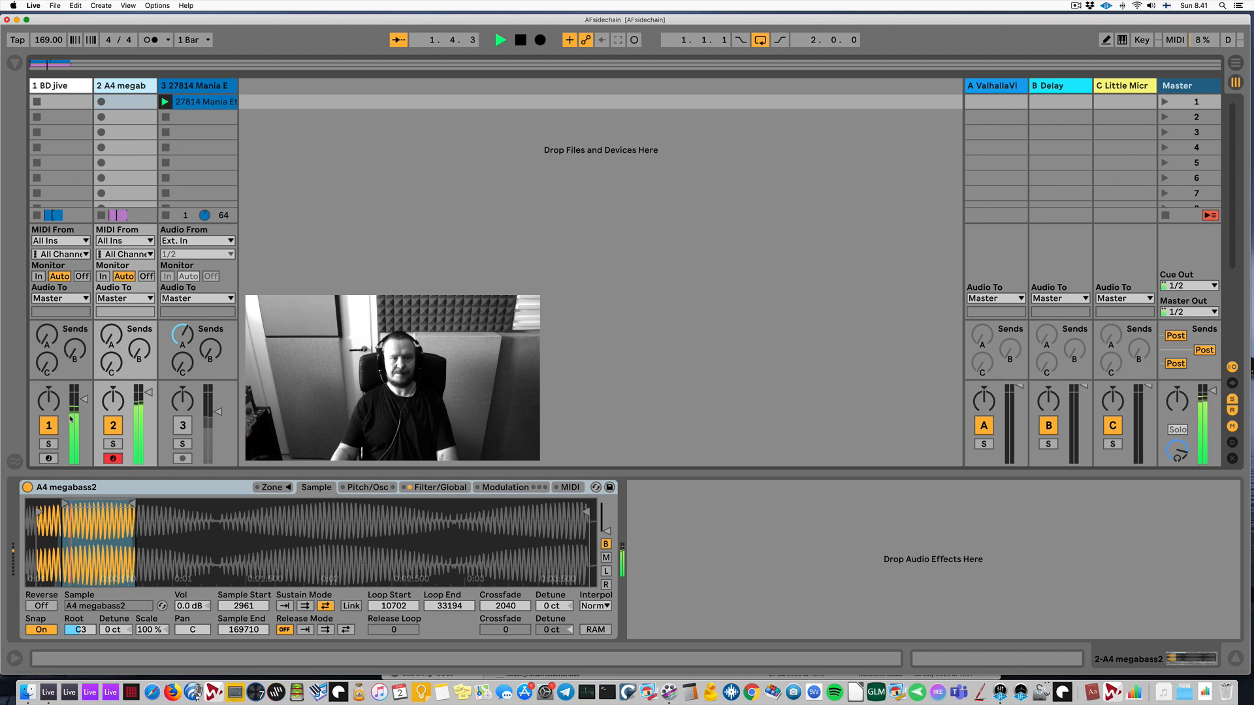
Audition the BD jive and A4 megabass tracks soloed one at a time and together, and stop playback.
{"action": "left_click", "coordinate": [53, 445]}
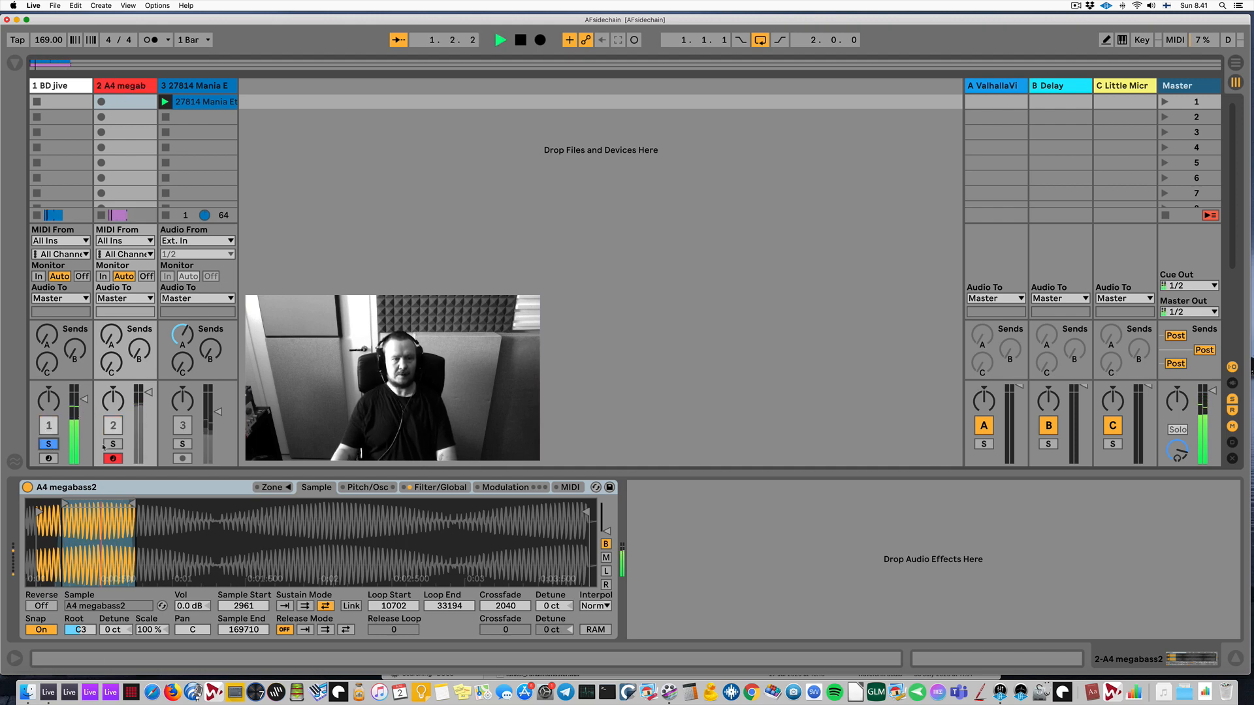
{"action": "left_click", "coordinate": [112, 444]}
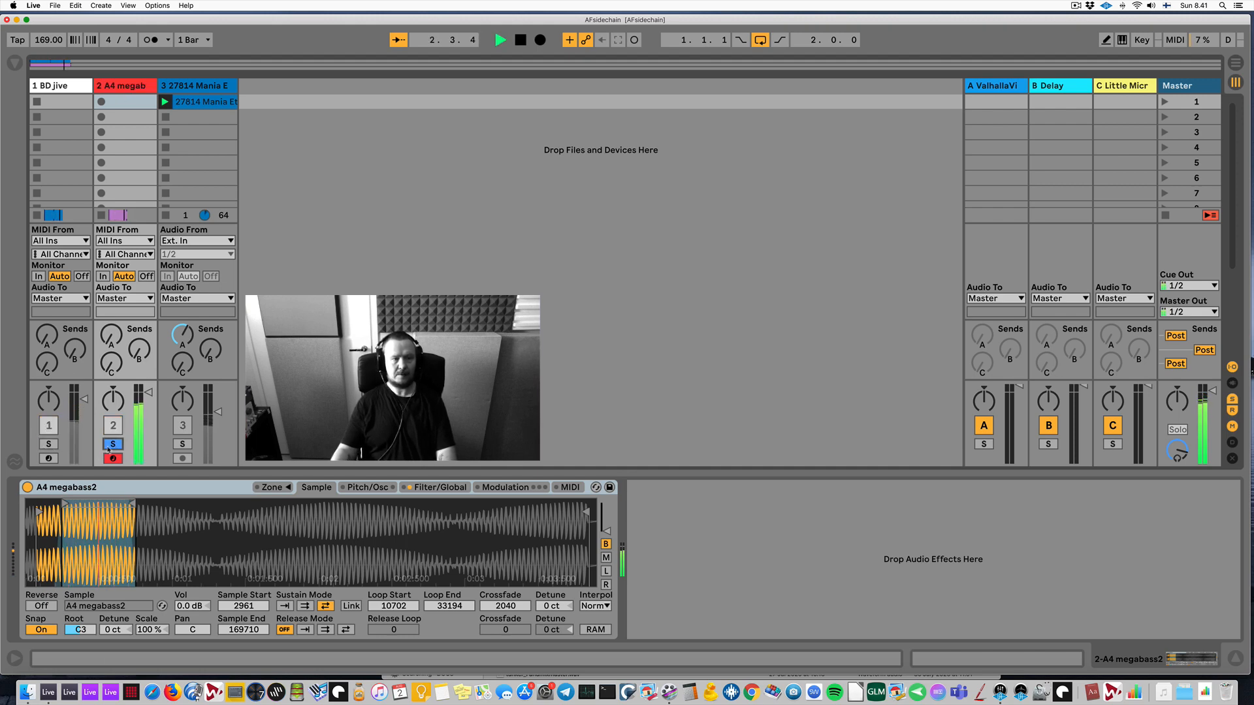
{"action": "left_click", "coordinate": [109, 448]}
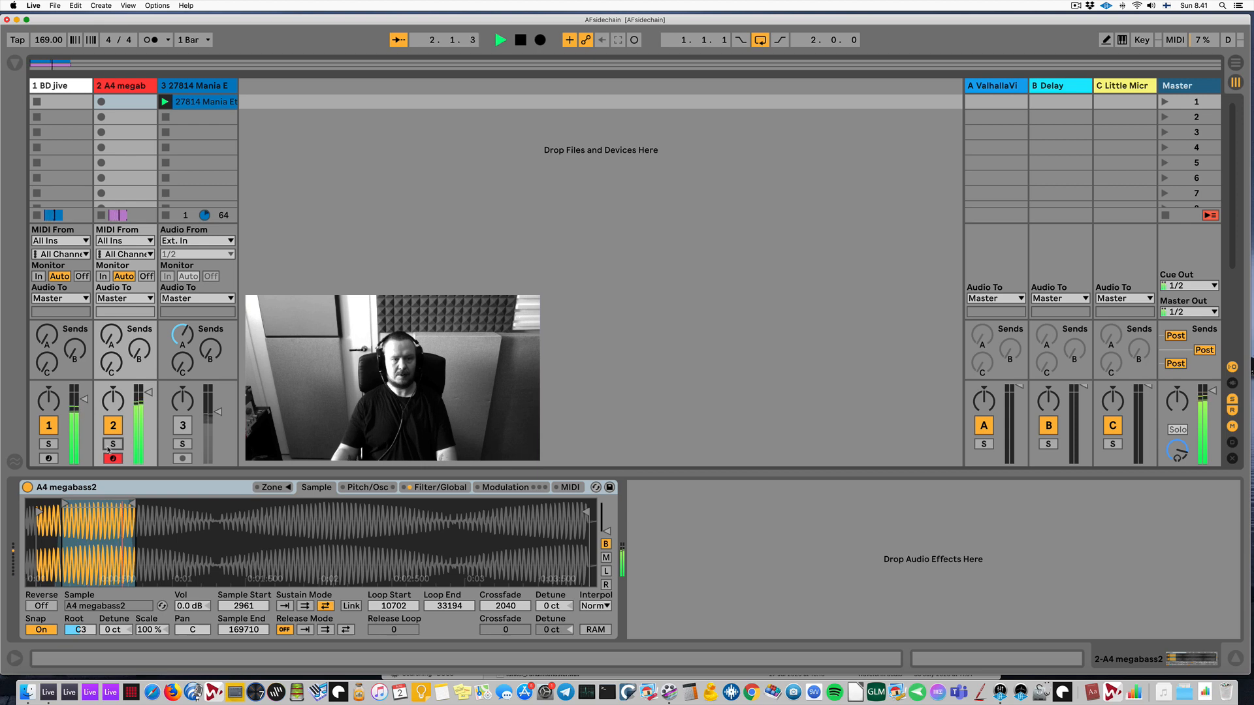
{"action": "key", "text": "space"}
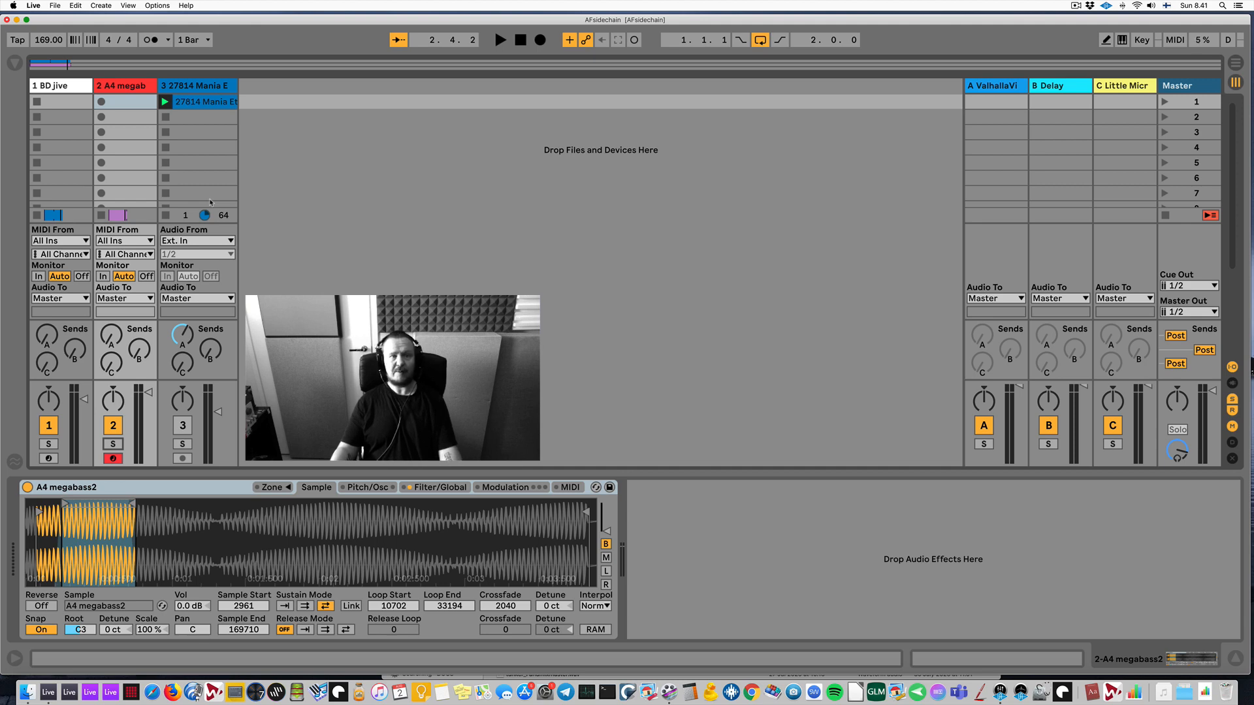
Add an Auto Filter to the A4 megabass track and play the loop briefly.
{"action": "left_click", "coordinate": [11, 64]}
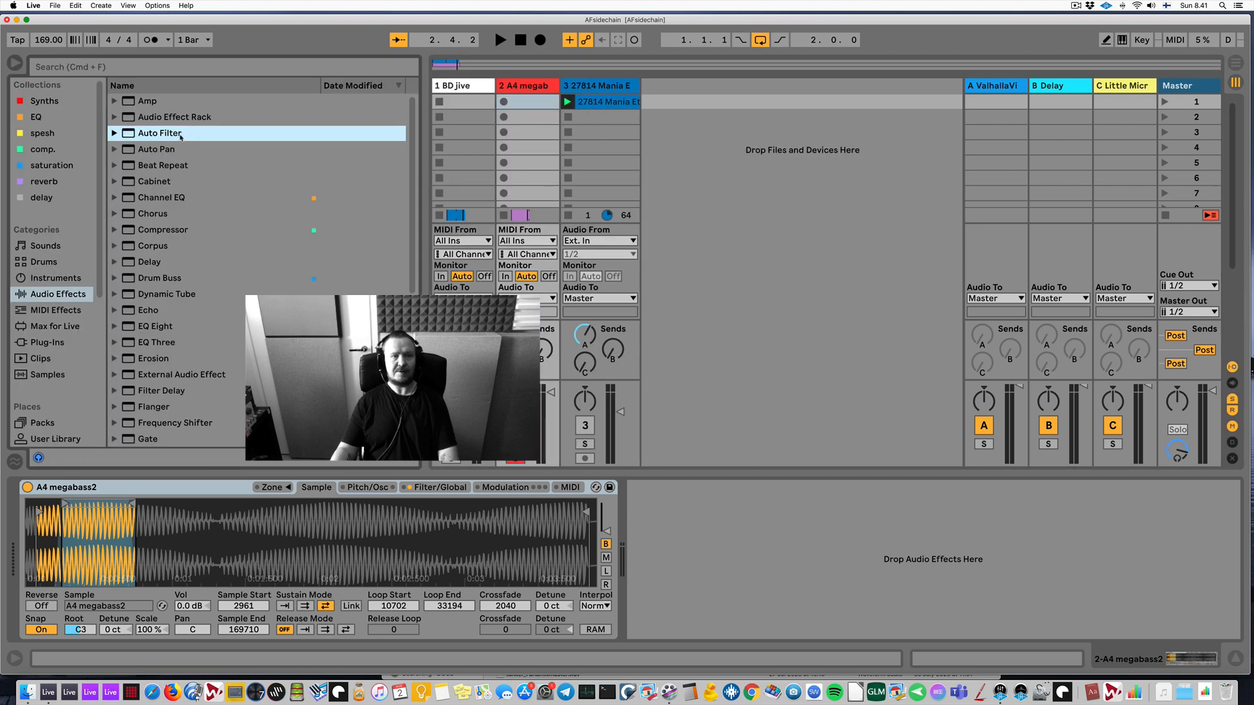
{"action": "left_click", "coordinate": [523, 87]}
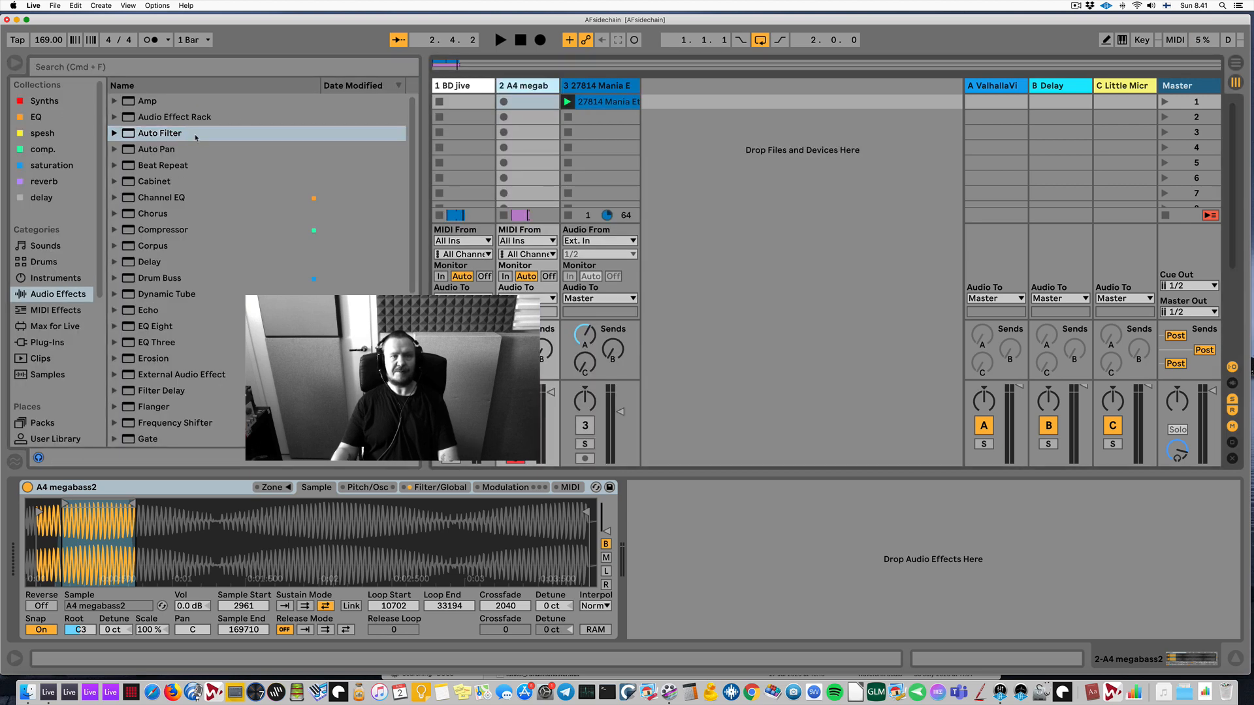
{"action": "double_click", "coordinate": [188, 134]}
{"action": "left_click", "coordinate": [17, 64]}
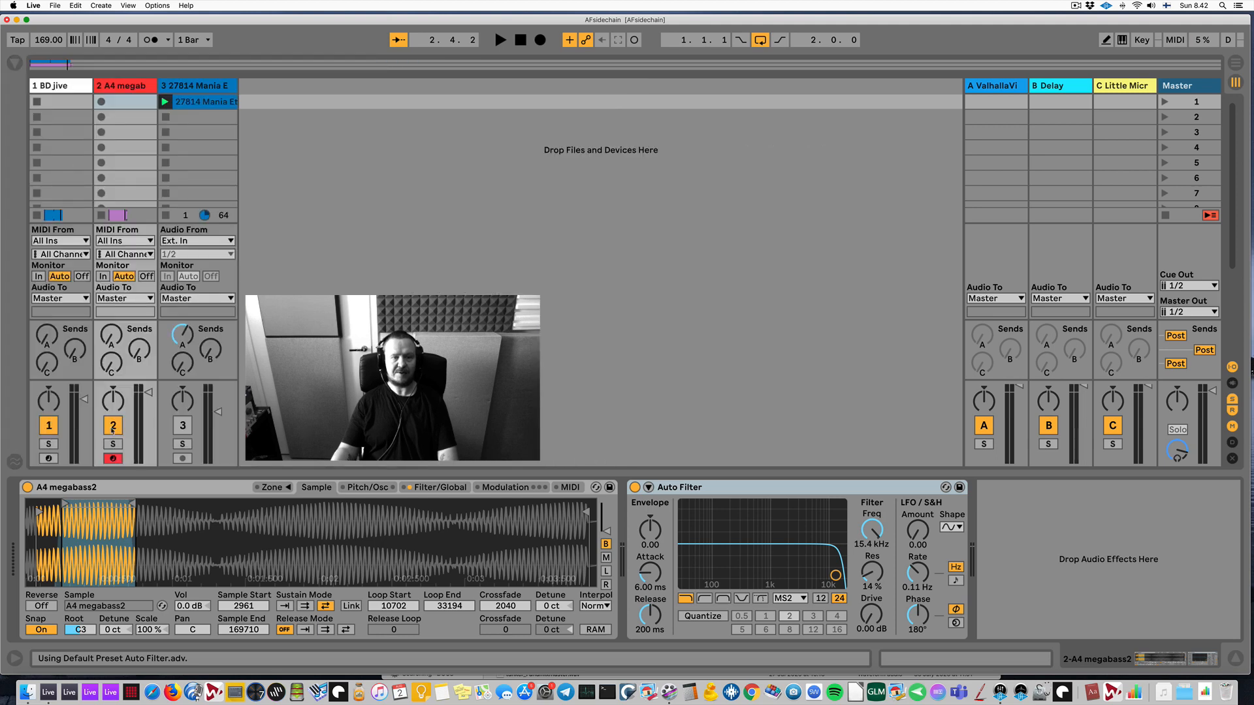
{"action": "key", "text": "space"}
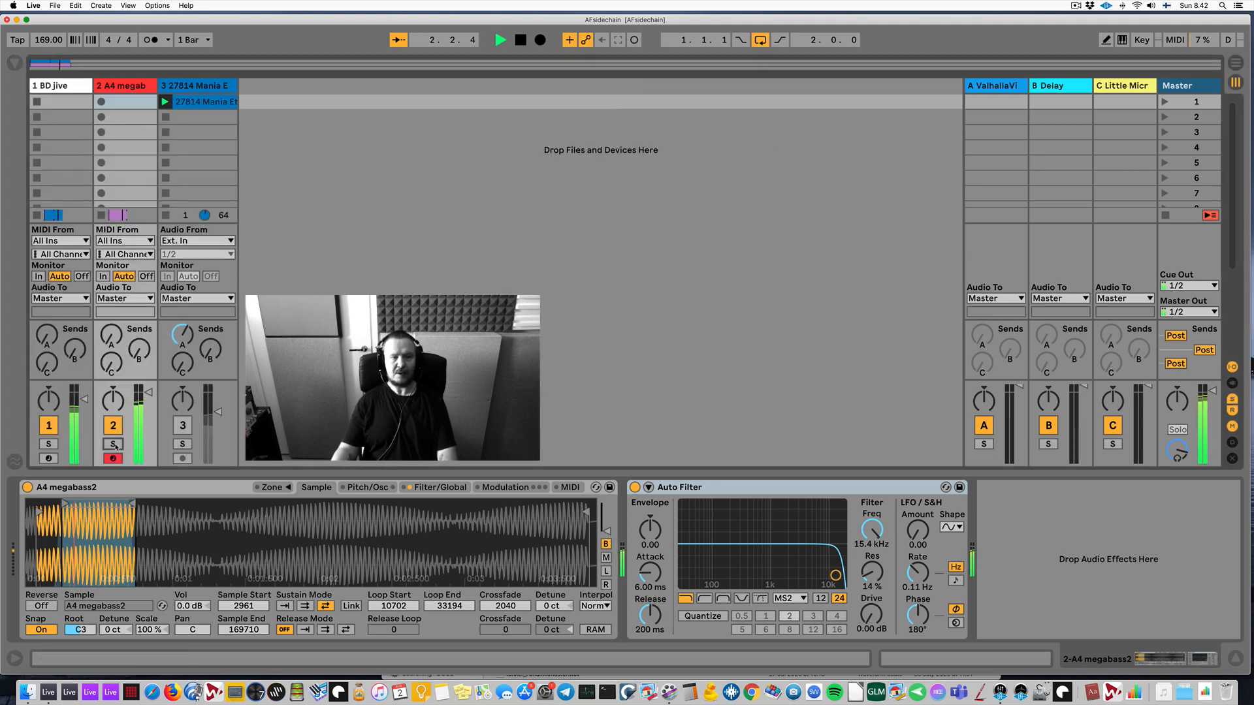
{"action": "key", "text": "space"}
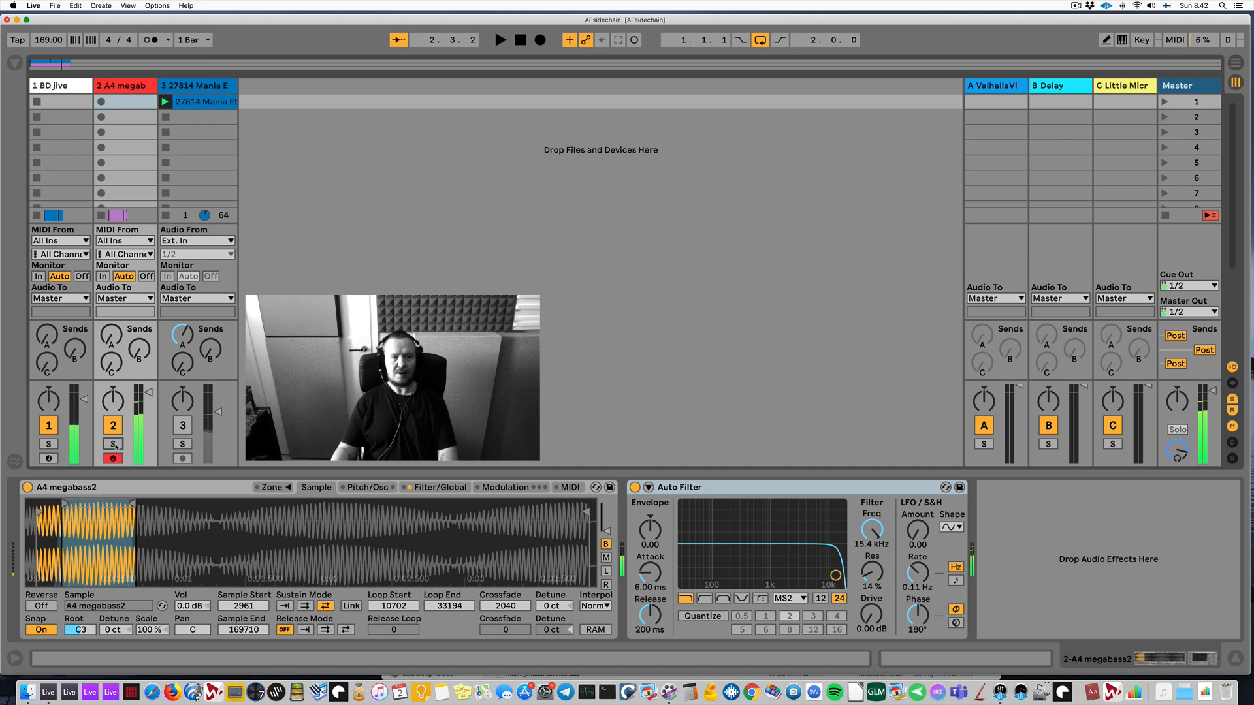
Enable the Auto Filter's sidechain and choose 1-BD jive as its audio source.
{"action": "left_click", "coordinate": [649, 488]}
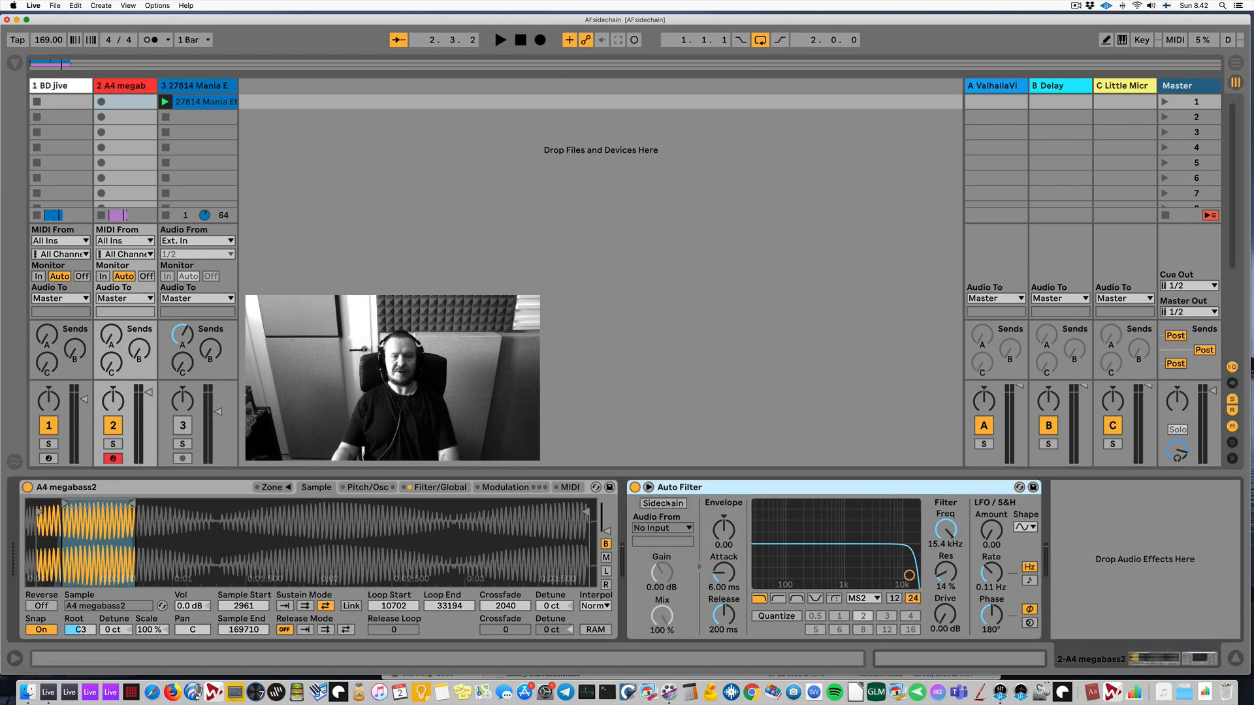
{"action": "left_click", "coordinate": [668, 504]}
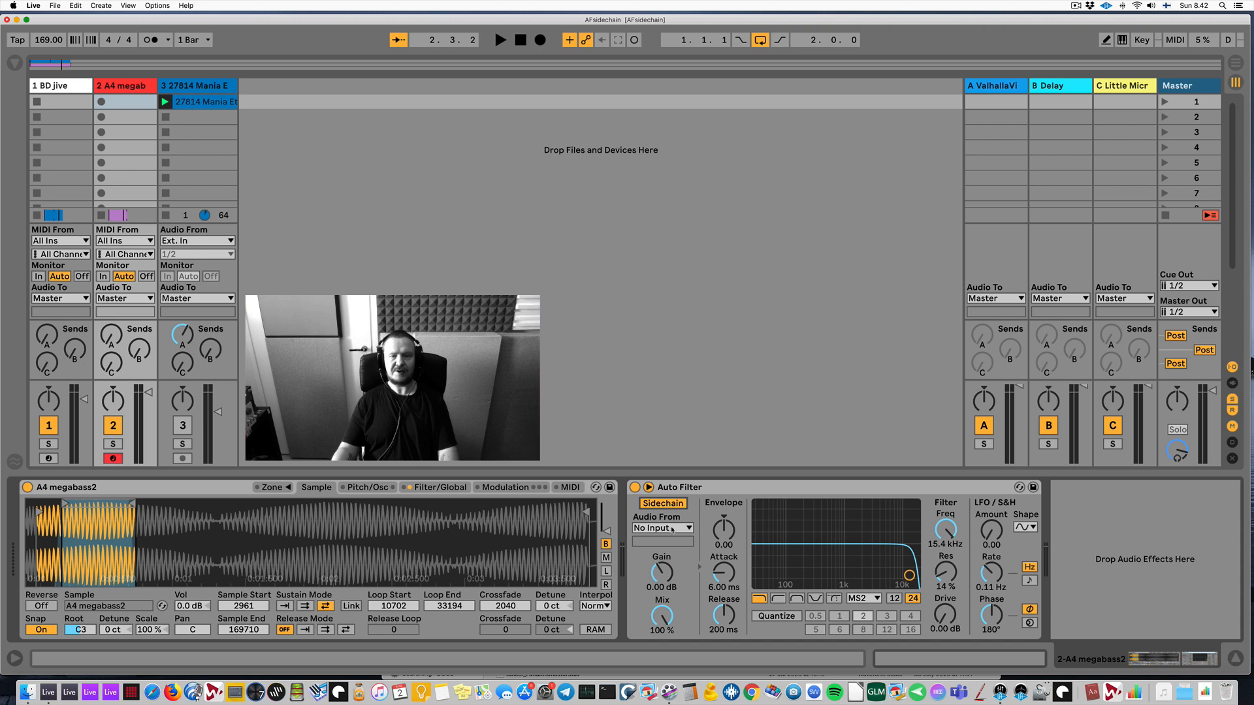
{"action": "left_click", "coordinate": [658, 531]}
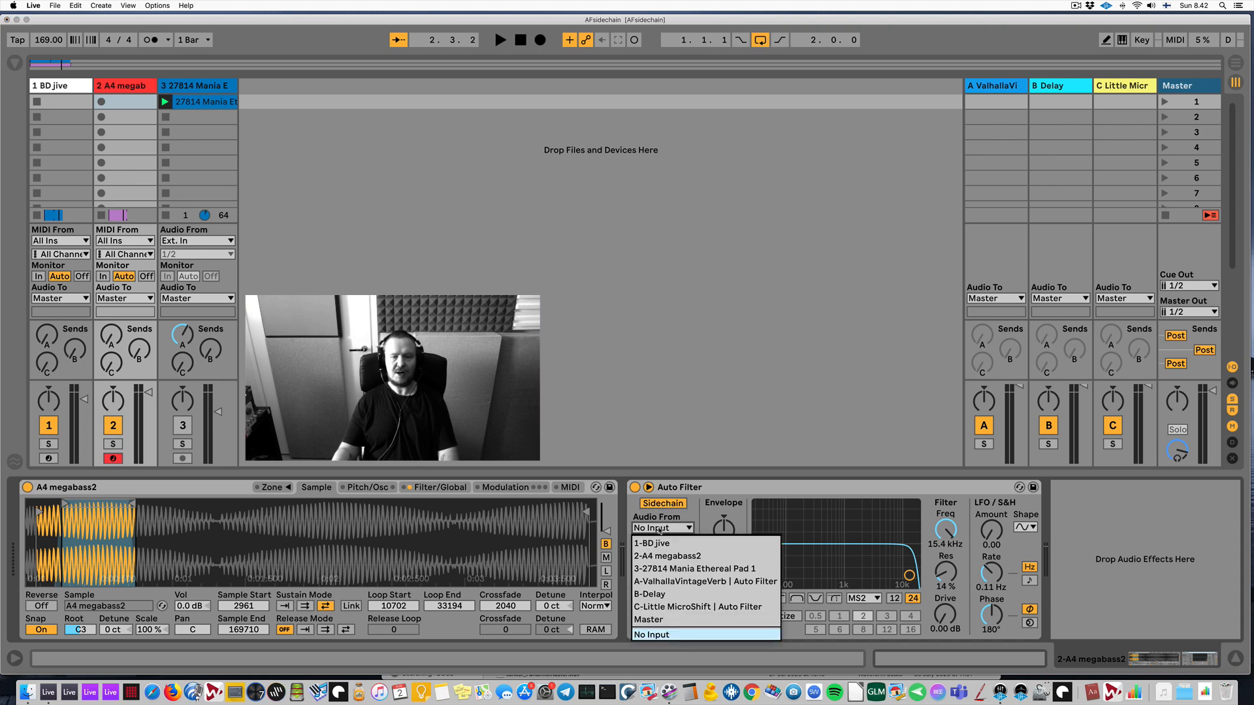
{"action": "left_click", "coordinate": [658, 528]}
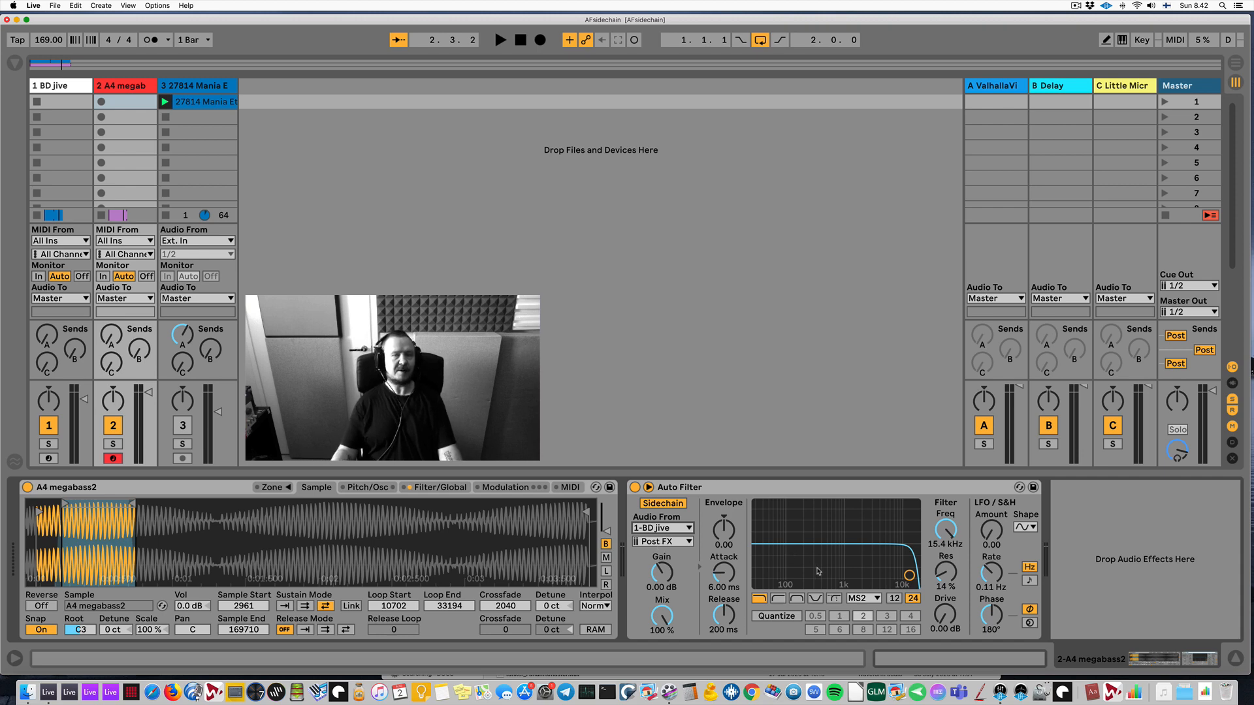
Keep the Auto Filter in low-pass mode, set its cutoff to 1.39 kHz with 19% resonance, and audition the loop.
{"action": "left_click", "coordinate": [780, 598]}
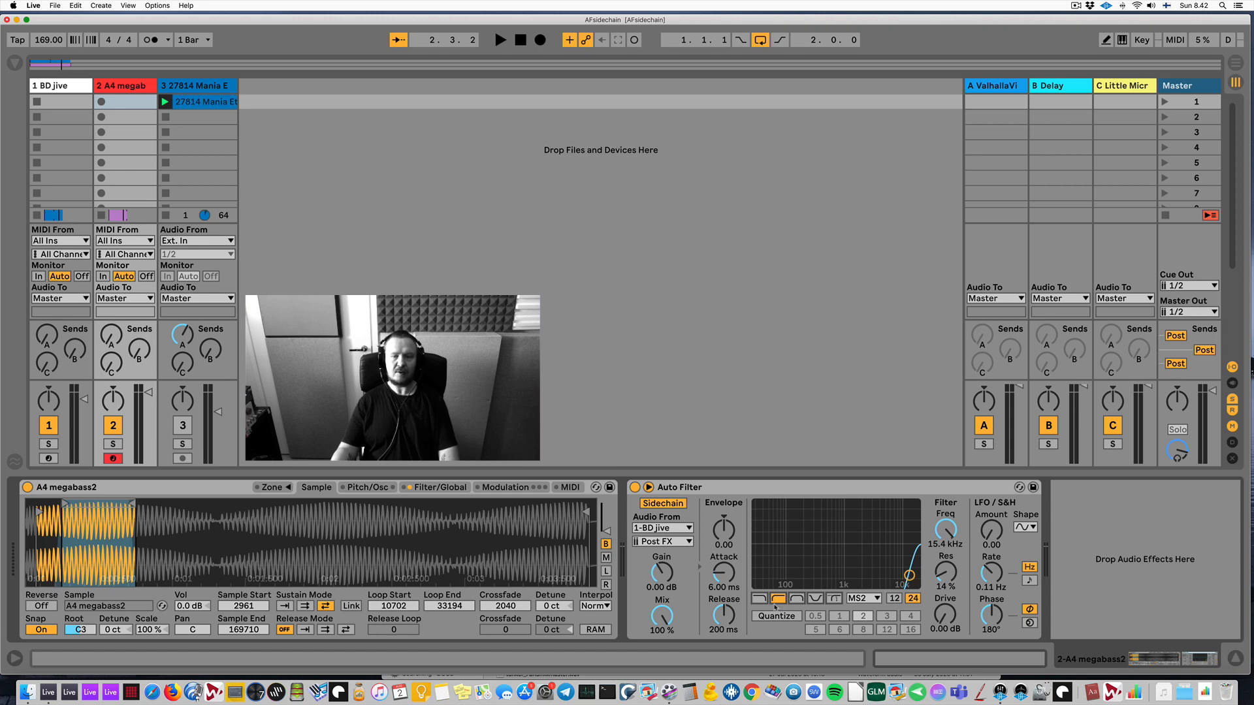
{"action": "left_click", "coordinate": [760, 598]}
{"action": "left_click_drag", "start_coordinate": [909, 575], "coordinate": [852, 572]}
{"action": "key", "text": "space"}
{"action": "key", "text": "space"}
{"action": "key", "text": "space"}
{"action": "key", "text": "space"}
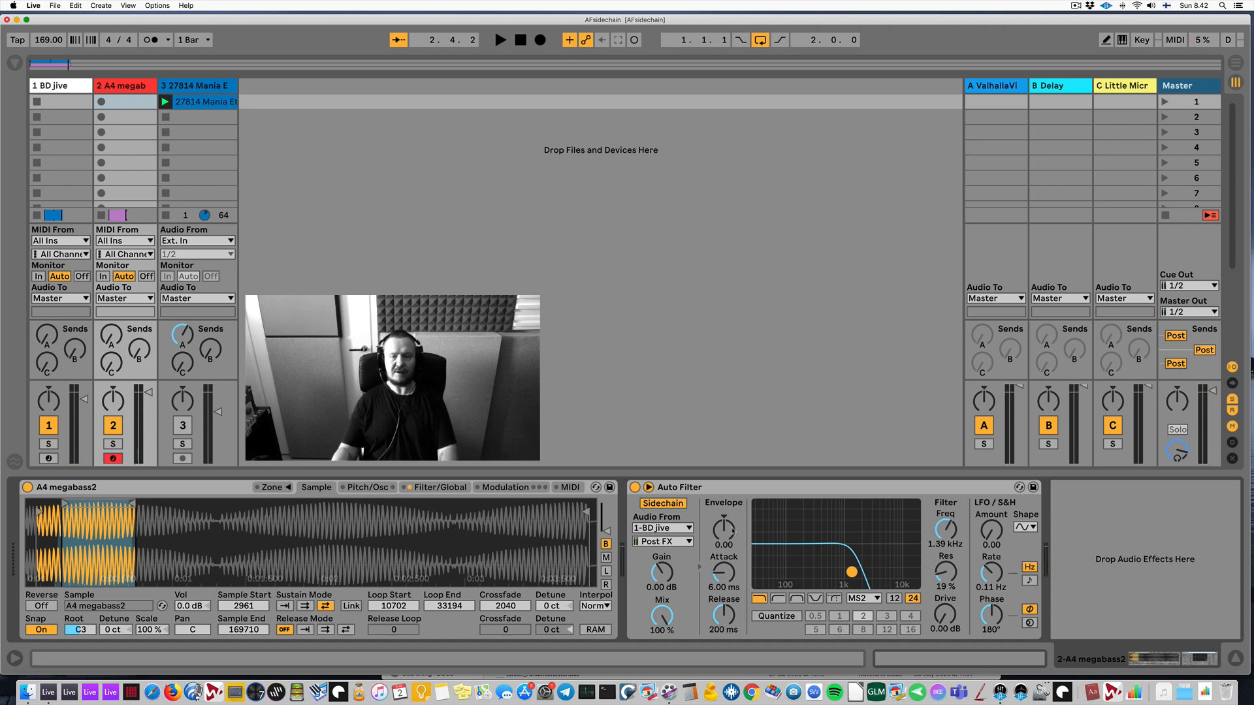
Set the Auto Filter's envelope amount to -64.5 during playback, and its cutoff to 1.29 kHz after trying 335 Hz.
{"action": "key", "text": "space"}
{"action": "left_click_drag", "start_coordinate": [732, 532], "coordinate": [731, 558]}
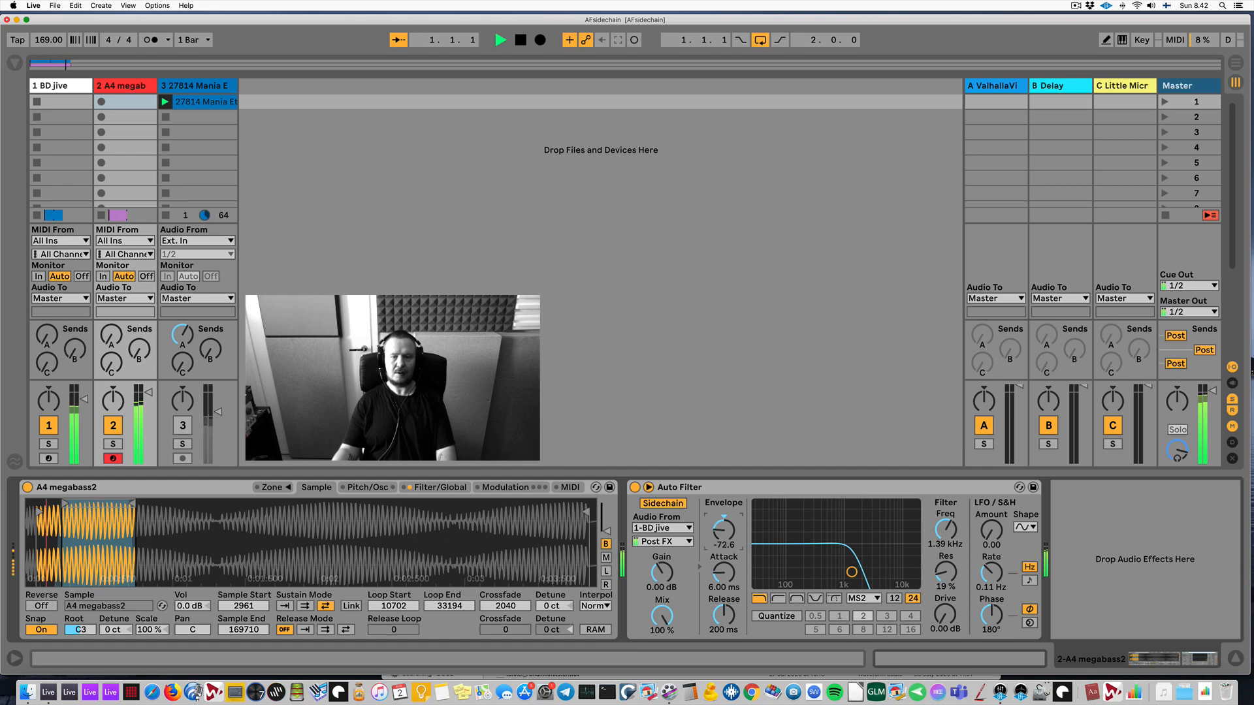
{"action": "key", "text": "space"}
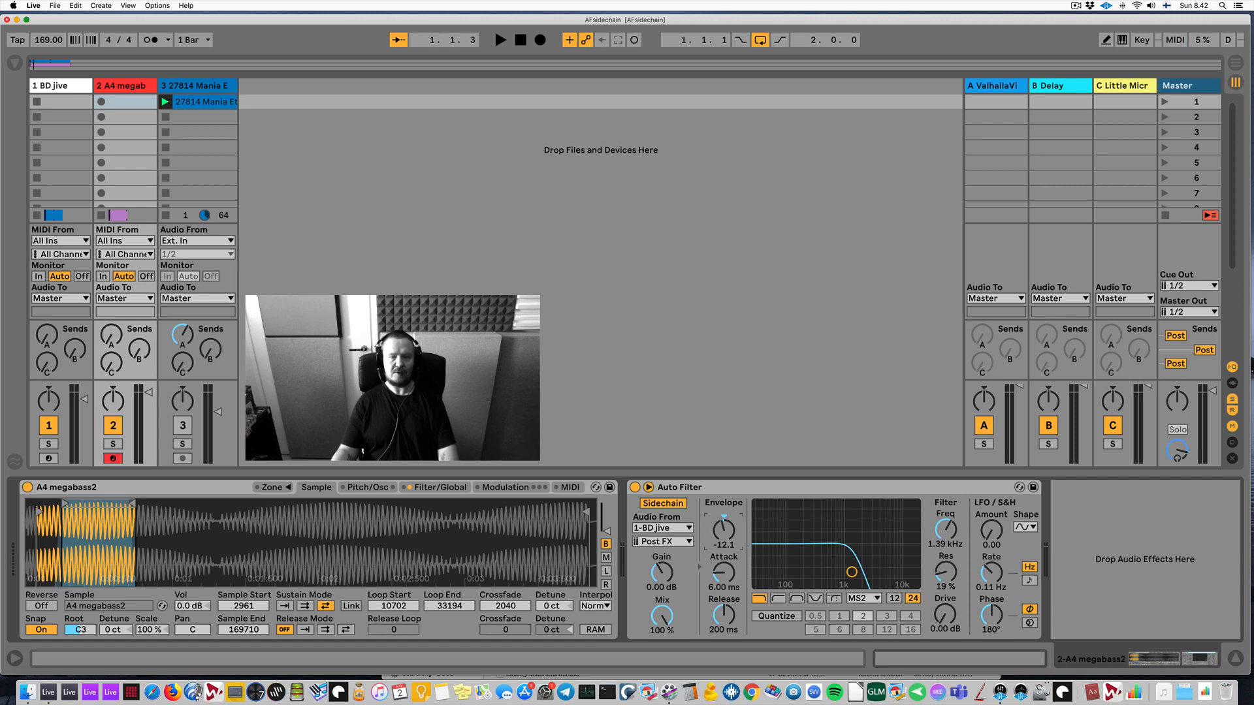
{"action": "left_click_drag", "start_coordinate": [723, 530], "coordinate": [724, 527]}
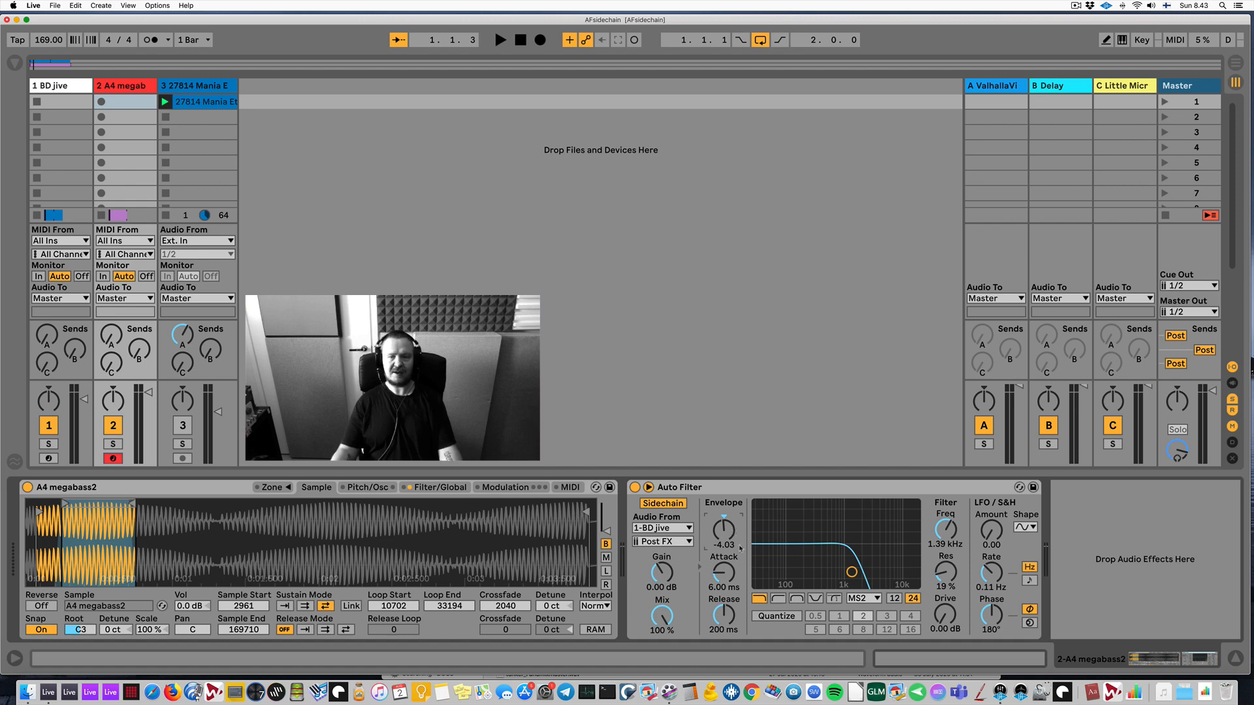
{"action": "key", "text": "space"}
{"action": "left_click_drag", "start_coordinate": [724, 530], "coordinate": [723, 537]}
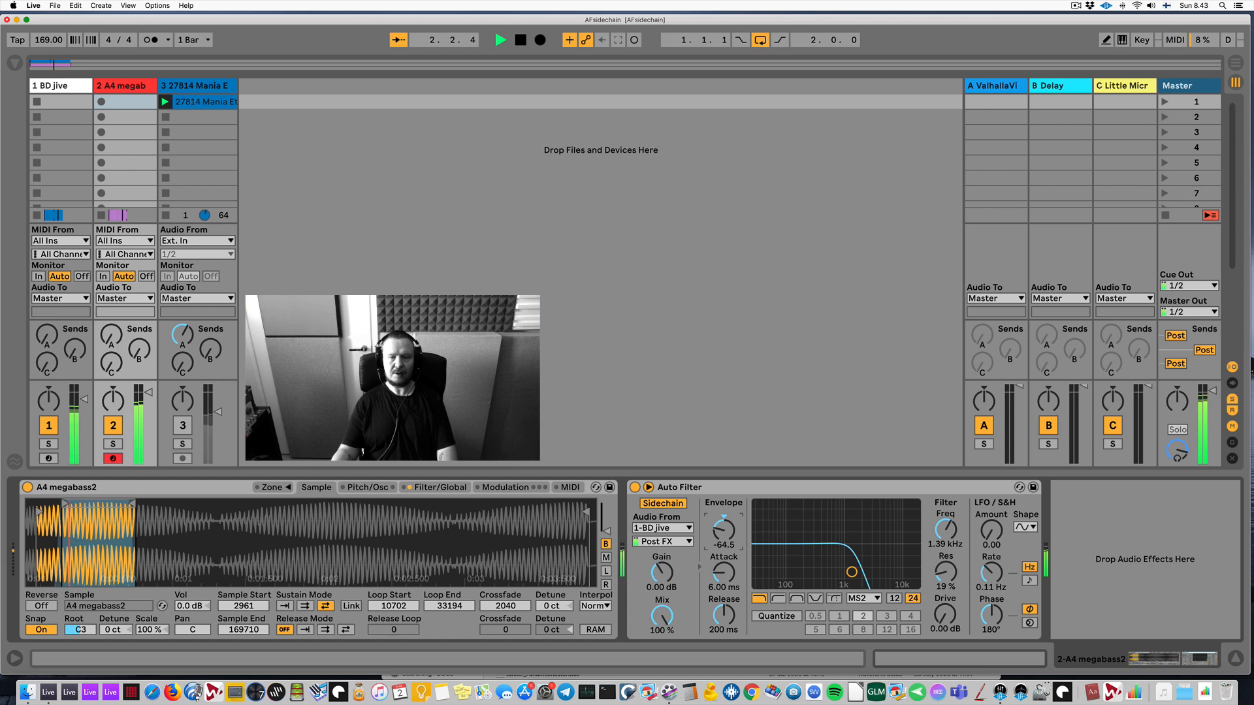
{"action": "key", "text": "space"}
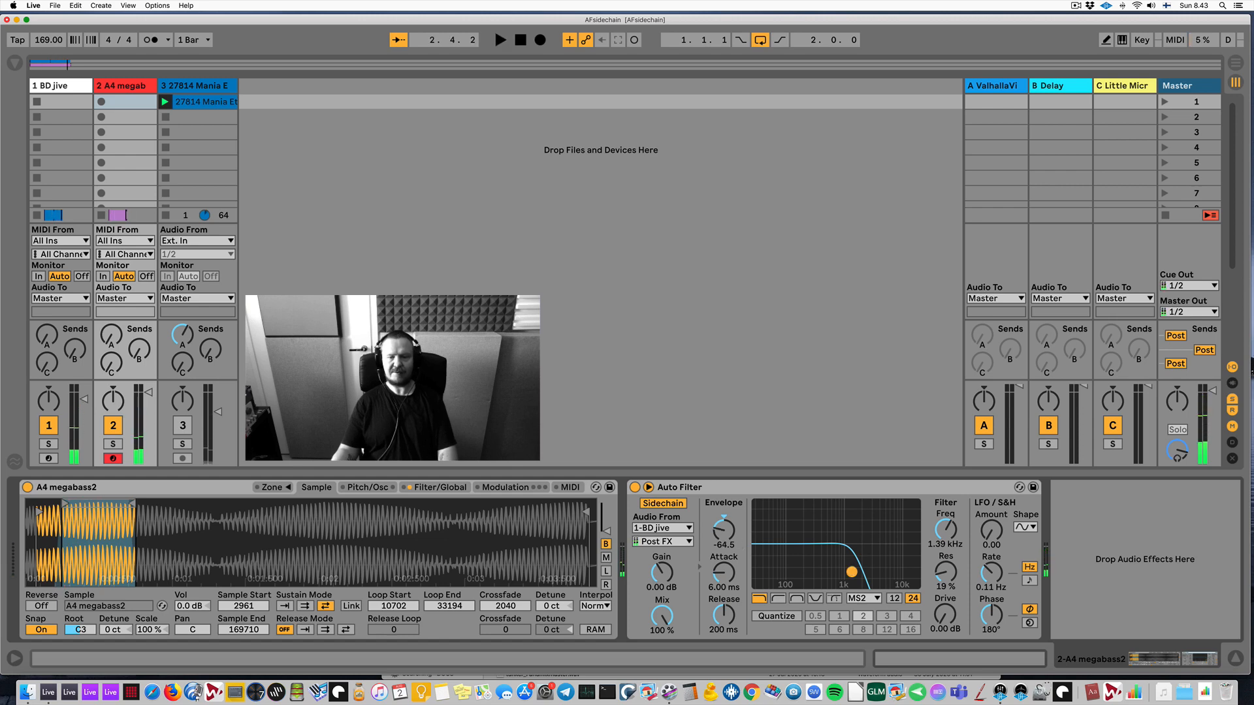
{"action": "left_click_drag", "start_coordinate": [851, 572], "coordinate": [819, 570]}
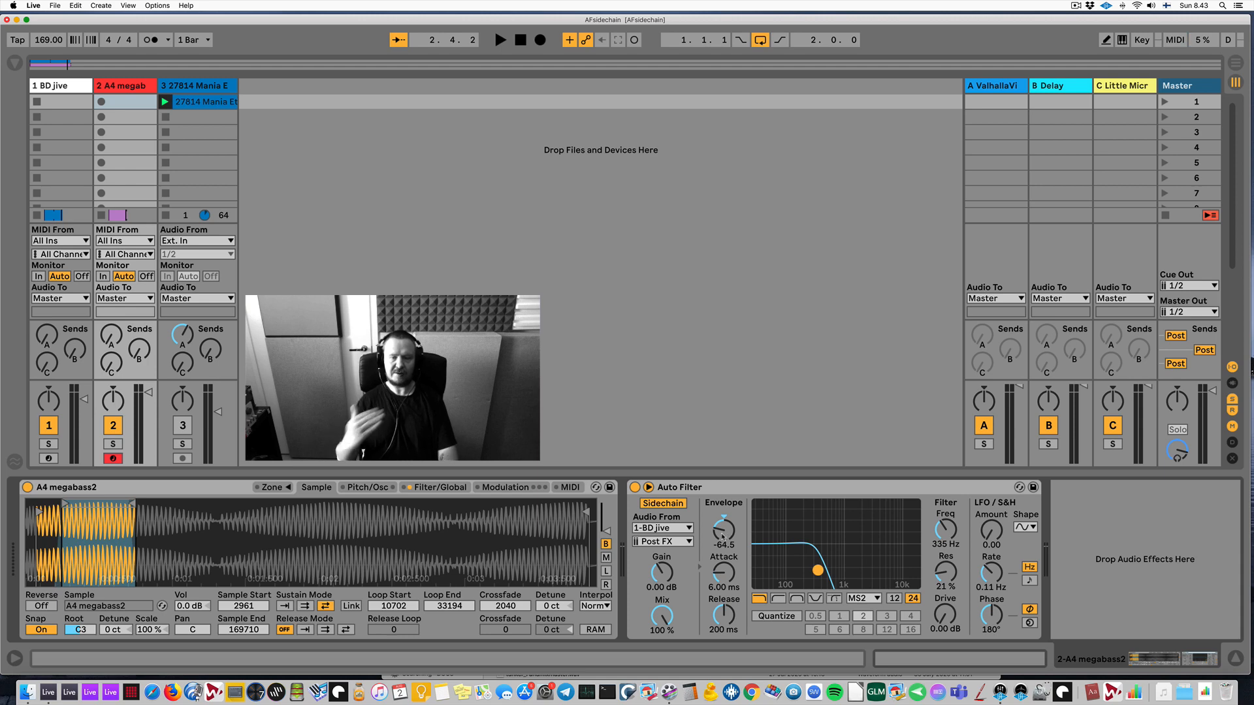
{"action": "left_click_drag", "start_coordinate": [817, 571], "coordinate": [850, 571]}
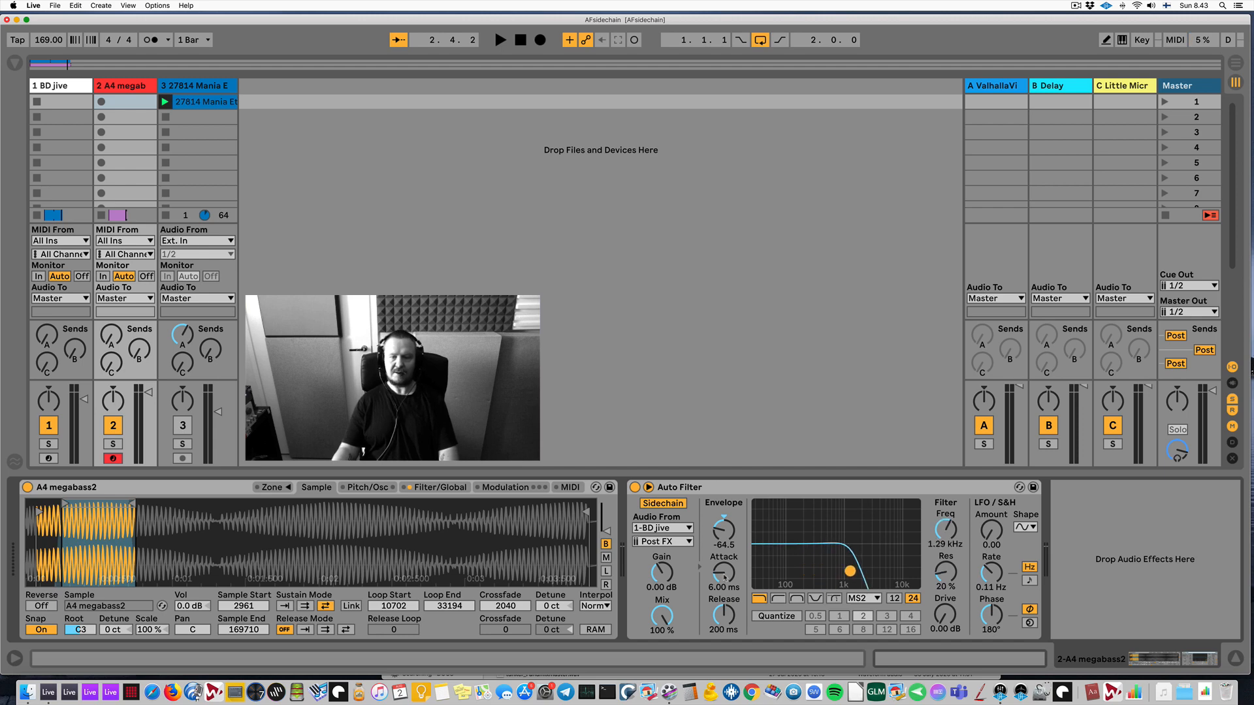
Set the Auto Filter envelope's attack to 0.10 ms and, after trying a 0.10 ms release, set the release to 235 ms.
{"action": "key", "text": "space"}
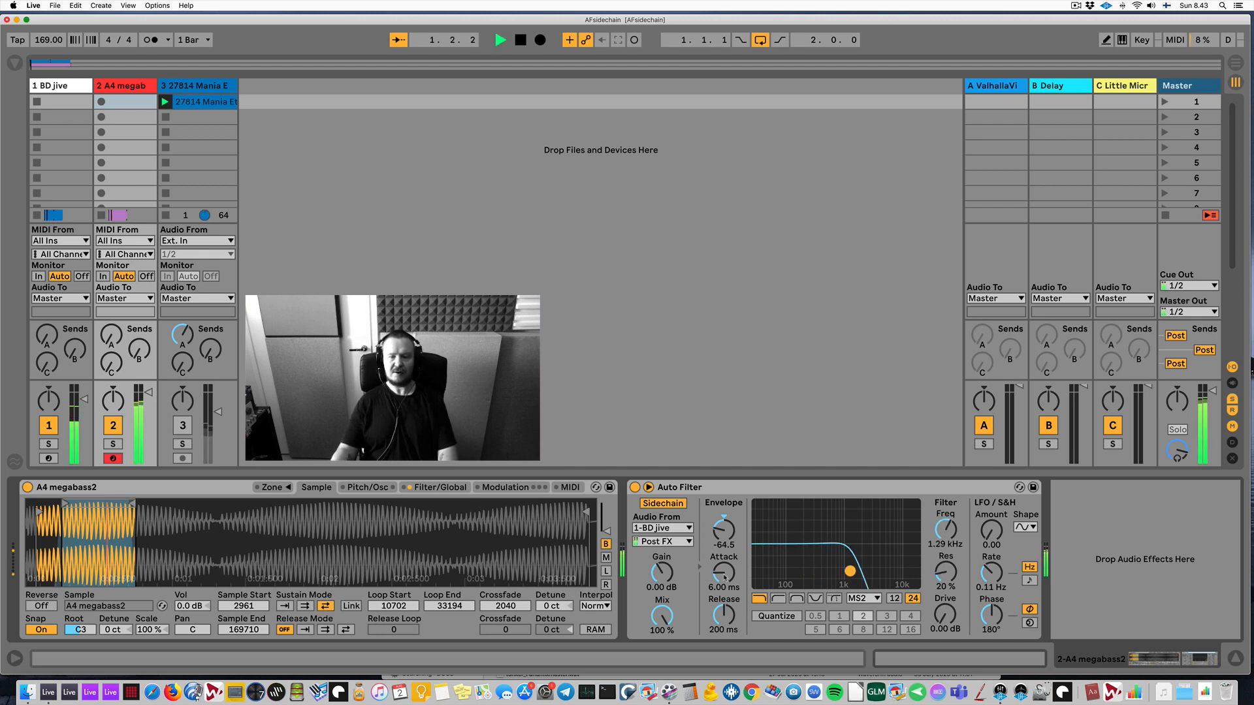
{"action": "left_click_drag", "start_coordinate": [724, 576], "coordinate": [723, 685]}
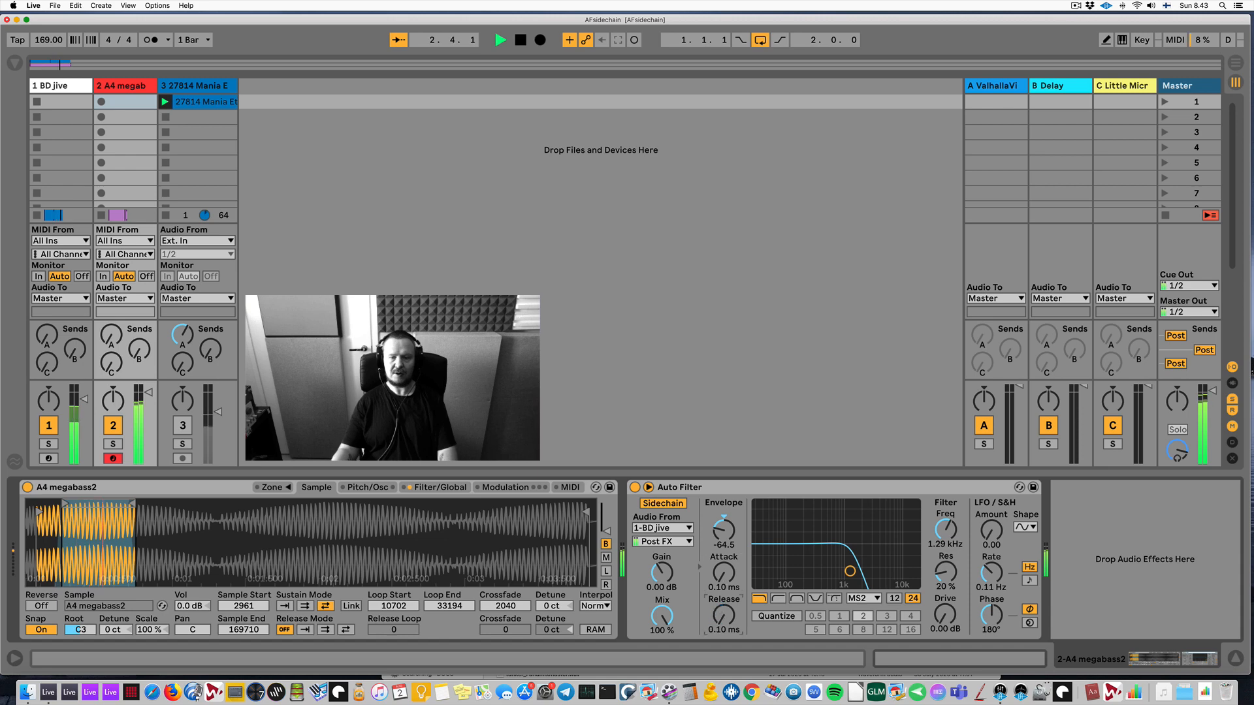
{"action": "key", "text": "space"}
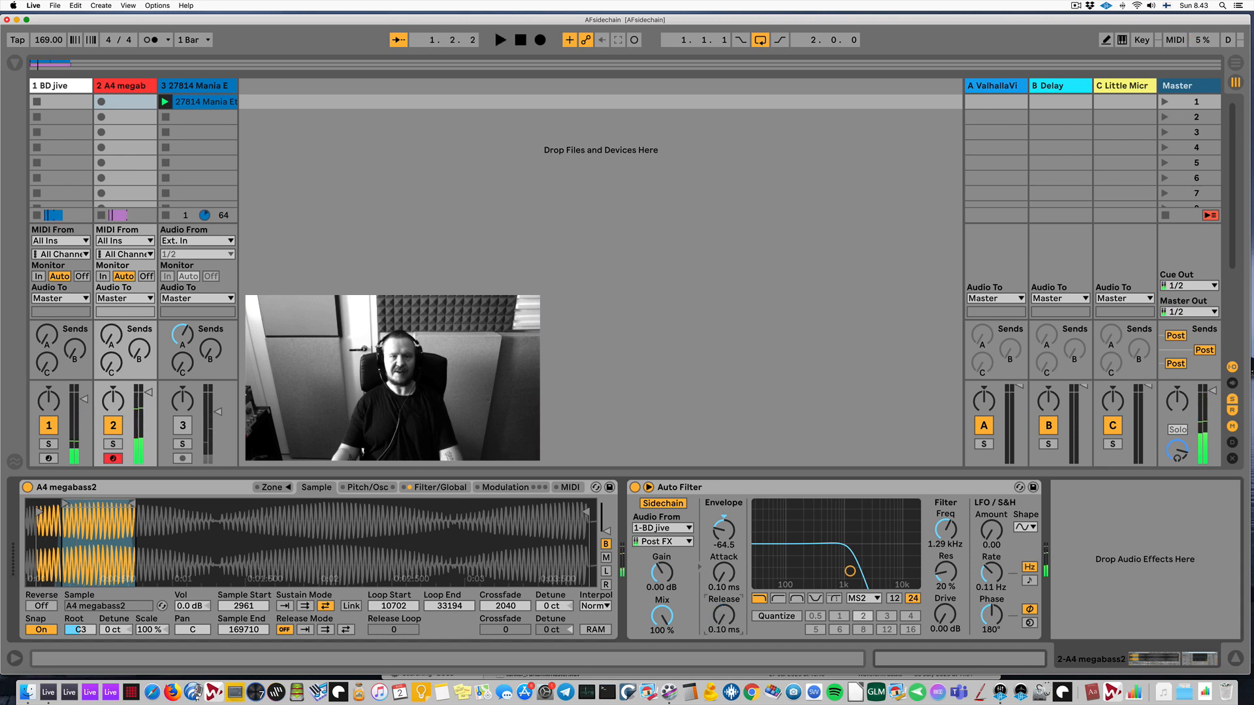
{"action": "key", "text": "space"}
{"action": "left_click_drag", "start_coordinate": [723, 616], "coordinate": [724, 568]}
{"action": "key", "text": "space"}
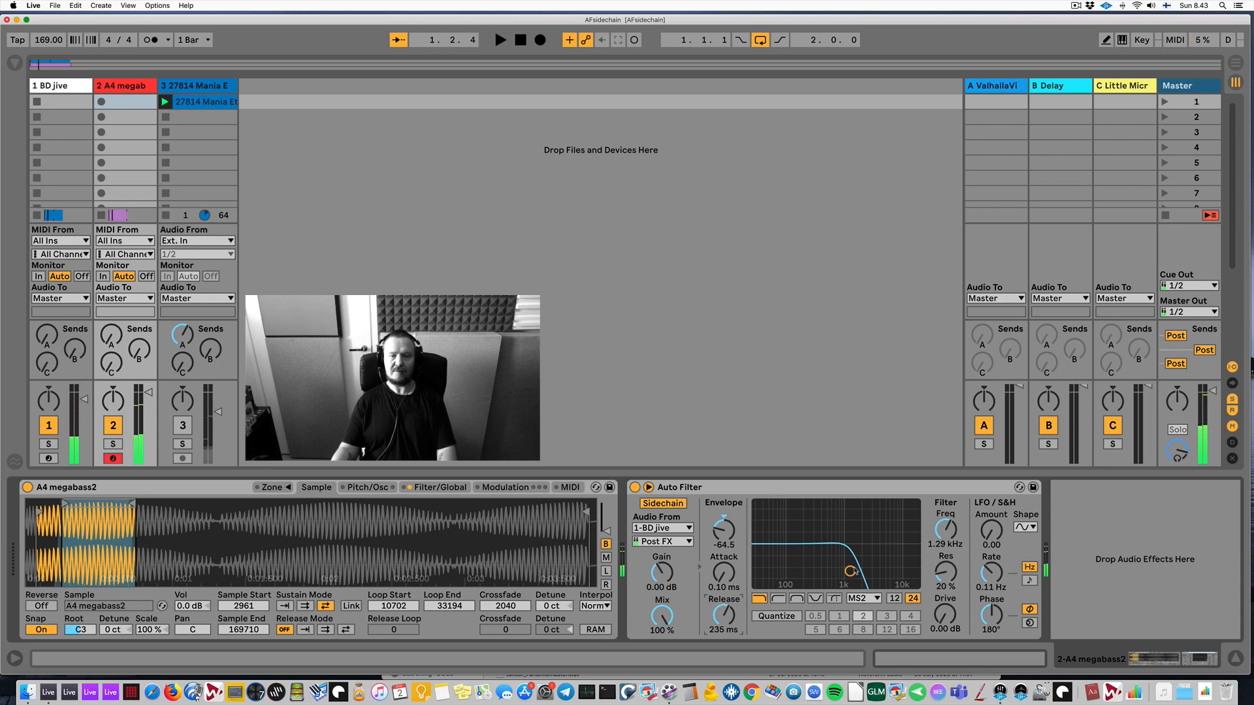
Lower the Auto Filter's cutoff to 786 Hz with 15% resonance and shorten the release to 168 ms.
{"action": "mouse_move", "coordinate": [852, 572]}
{"action": "left_mouse_down"}
{"action": "mouse_move", "coordinate": [816, 572]}
{"action": "mouse_move", "coordinate": [858, 572]}
{"action": "mouse_move", "coordinate": [838, 575]}
{"action": "left_mouse_up"}
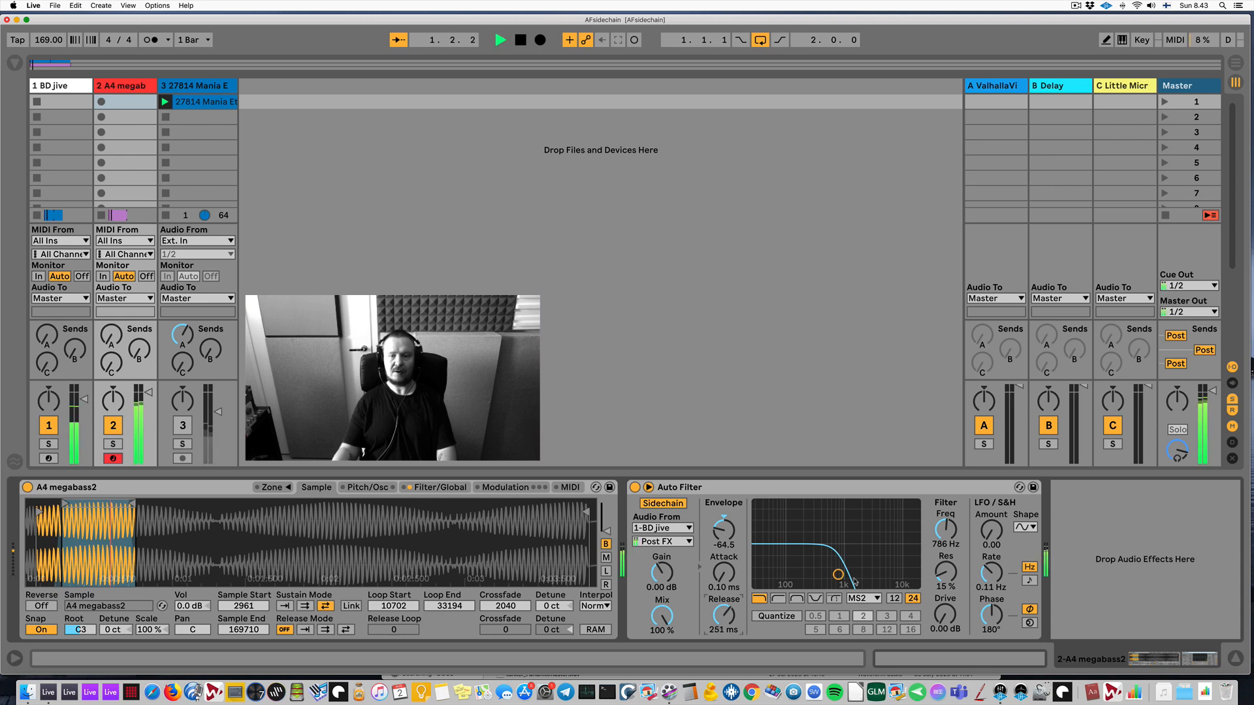
{"action": "left_click_drag", "start_coordinate": [724, 615], "coordinate": [723, 634]}
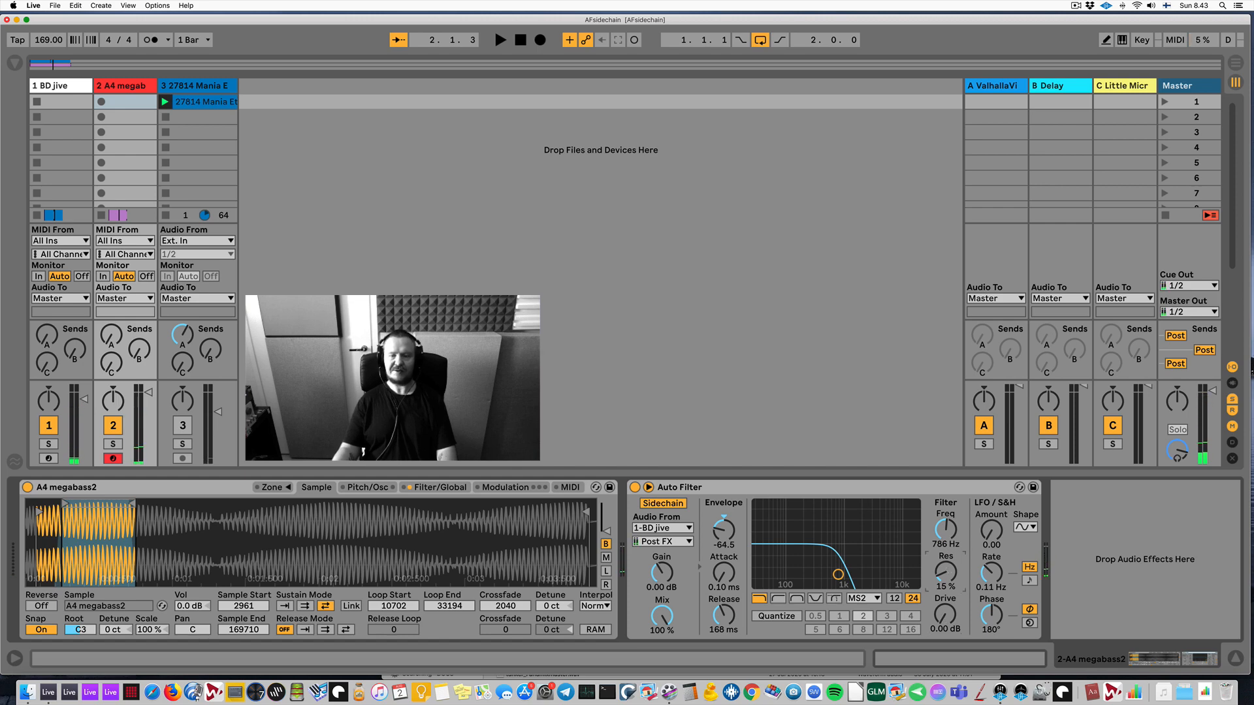
During playback, try 62% resonance, and set the Auto Filter to 308 ms release, -76.6 envelope amount and 35% resonance.
{"action": "key", "text": "space"}
{"action": "left_click_drag", "start_coordinate": [945, 572], "coordinate": [945, 551]}
{"action": "left_click_drag", "start_coordinate": [815, 583], "coordinate": [814, 573]}
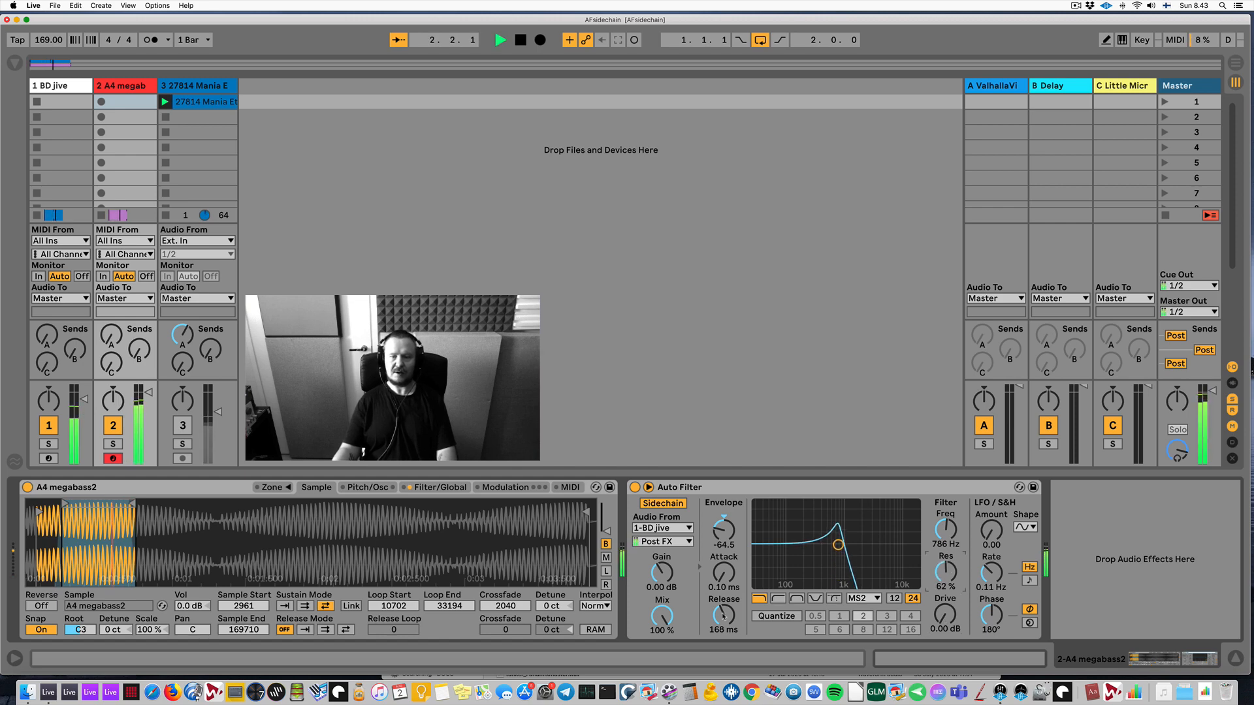
{"action": "mouse_move", "coordinate": [723, 615]}
{"action": "left_mouse_down"}
{"action": "mouse_move", "coordinate": [723, 627]}
{"action": "mouse_move", "coordinate": [723, 610]}
{"action": "left_mouse_up"}
{"action": "left_click_drag", "start_coordinate": [724, 530], "coordinate": [724, 520]}
{"action": "left_click_drag", "start_coordinate": [946, 570], "coordinate": [947, 591]}
{"action": "key", "text": "space"}
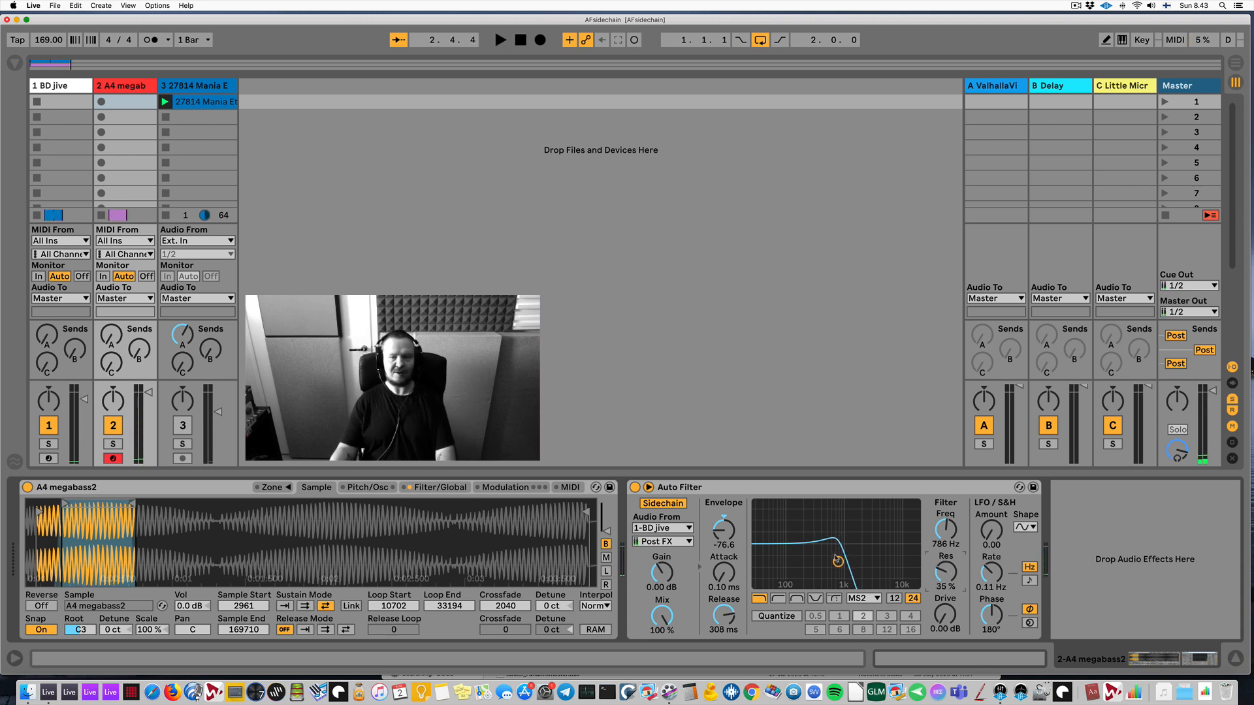
Switch the Auto Filter to high-pass and lower its cutoff to 26.0 Hz with 16% resonance.
{"action": "mouse_move", "coordinate": [838, 560]}
{"action": "left_mouse_down"}
{"action": "mouse_move", "coordinate": [812, 563]}
{"action": "mouse_move", "coordinate": [850, 566]}
{"action": "left_mouse_up"}
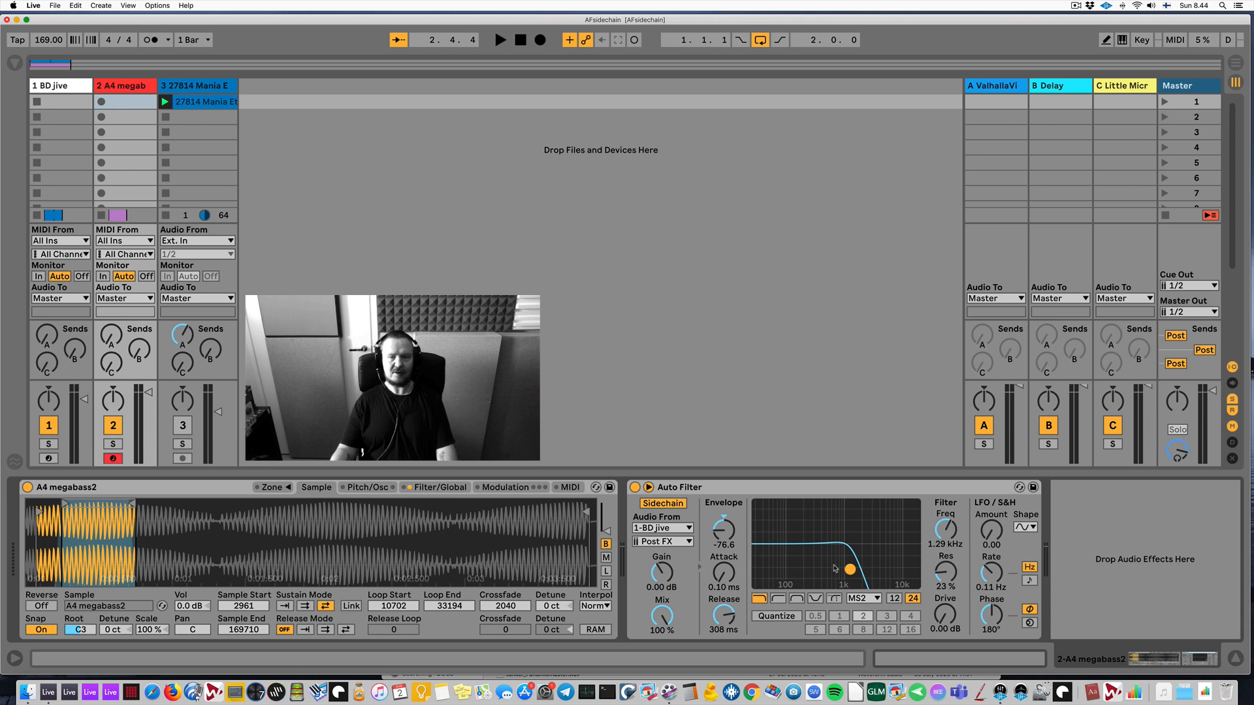
{"action": "left_click", "coordinate": [778, 598]}
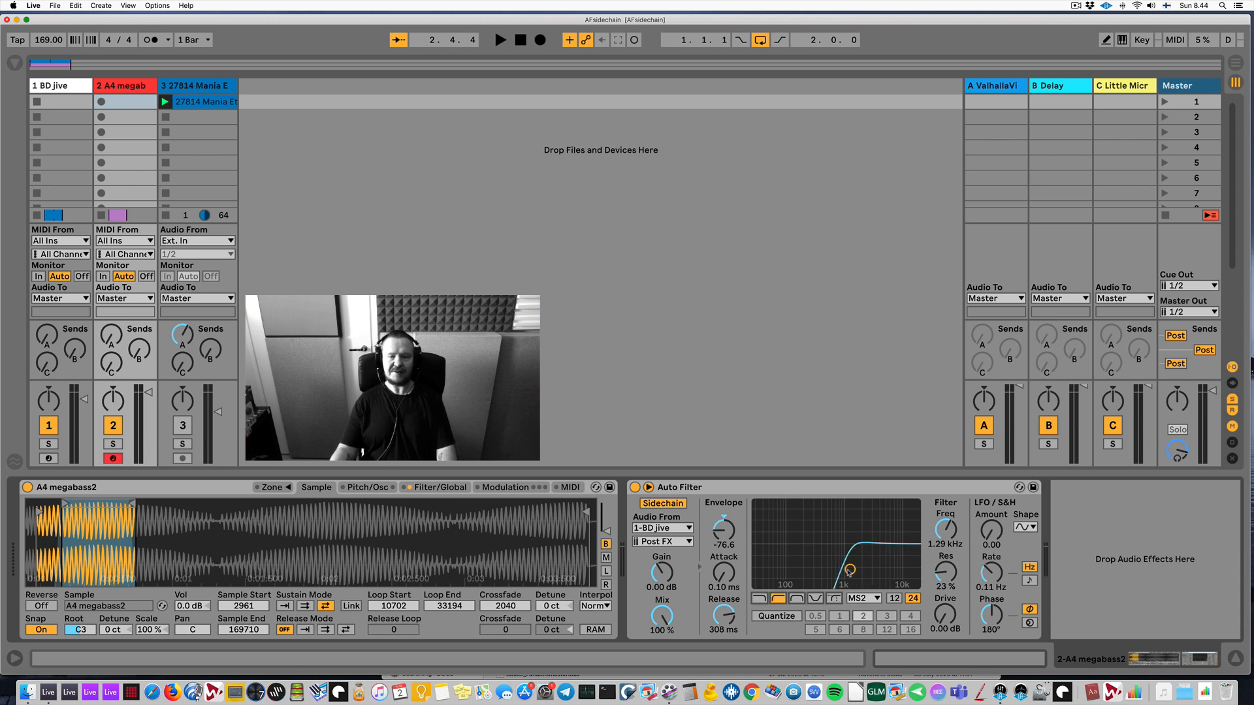
{"action": "left_click_drag", "start_coordinate": [850, 571], "coordinate": [758, 574]}
Reset the release to 200 ms and the envelope amount to zero, audition an envelope amount of 62.5, and set it to -4.03.
{"action": "left_click", "coordinate": [724, 530]}
{"action": "key", "text": "Delete"}
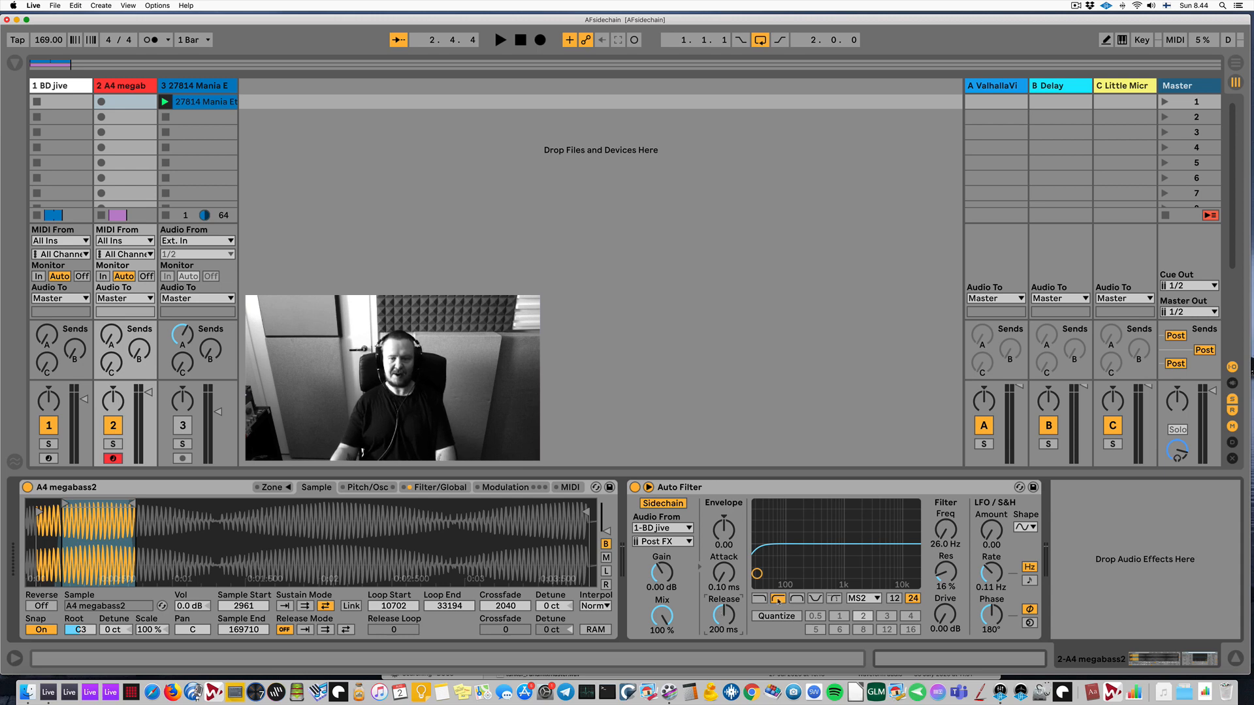
{"action": "key", "text": "space"}
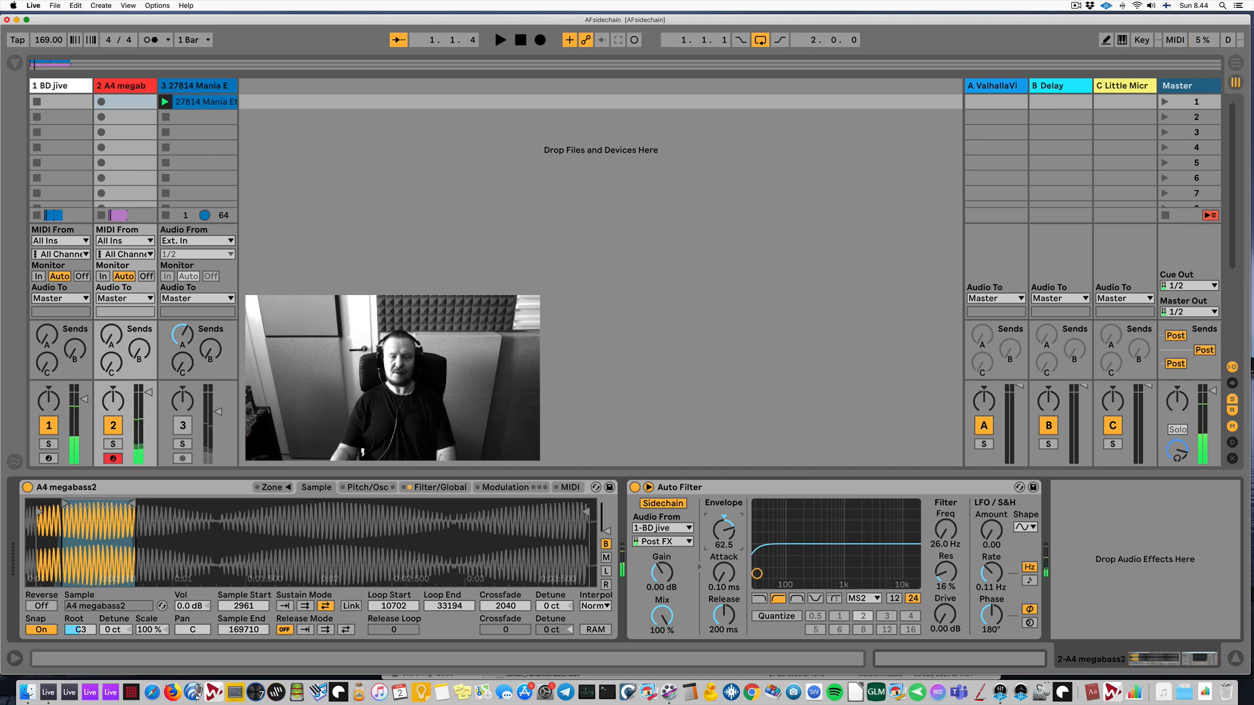
{"action": "left_click_drag", "start_coordinate": [723, 534], "coordinate": [723, 542]}
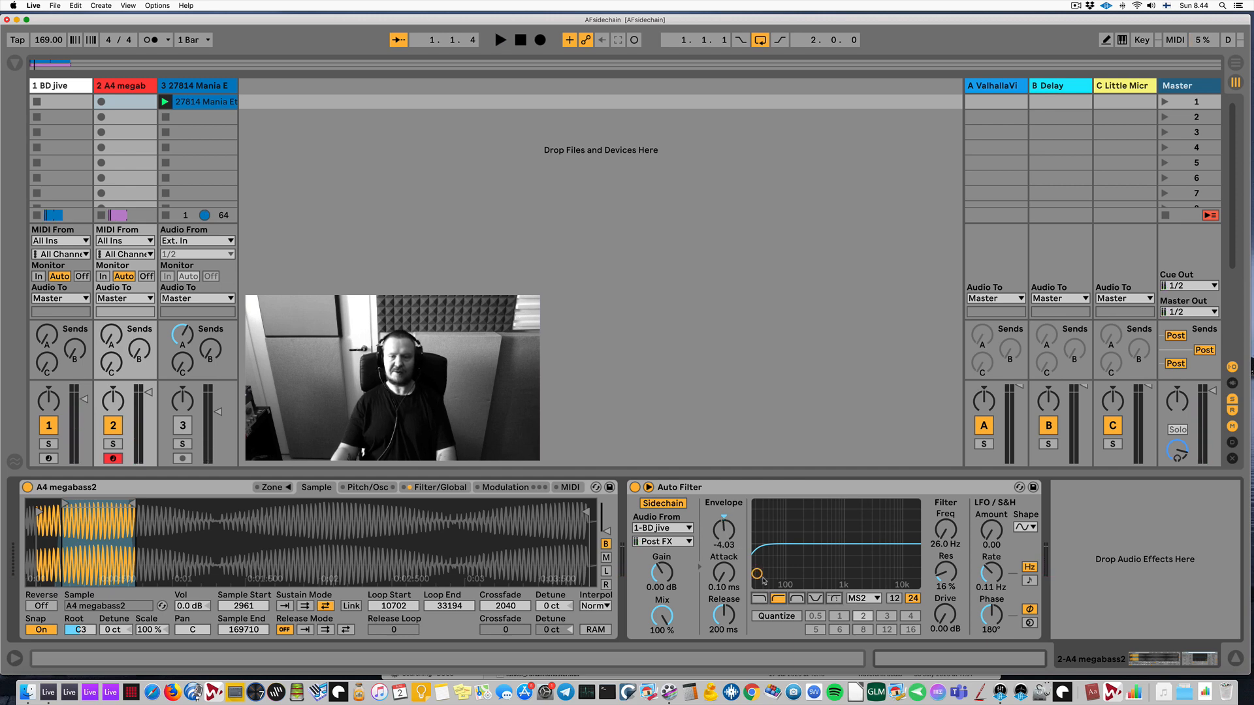
Set the high-pass cutoff to 27.9 Hz with 11% resonance, and start playback with the master track's SPAN analyzer open.
{"action": "mouse_move", "coordinate": [759, 576]}
{"action": "left_mouse_down"}
{"action": "mouse_move", "coordinate": [865, 574]}
{"action": "mouse_move", "coordinate": [759, 577]}
{"action": "left_mouse_up"}
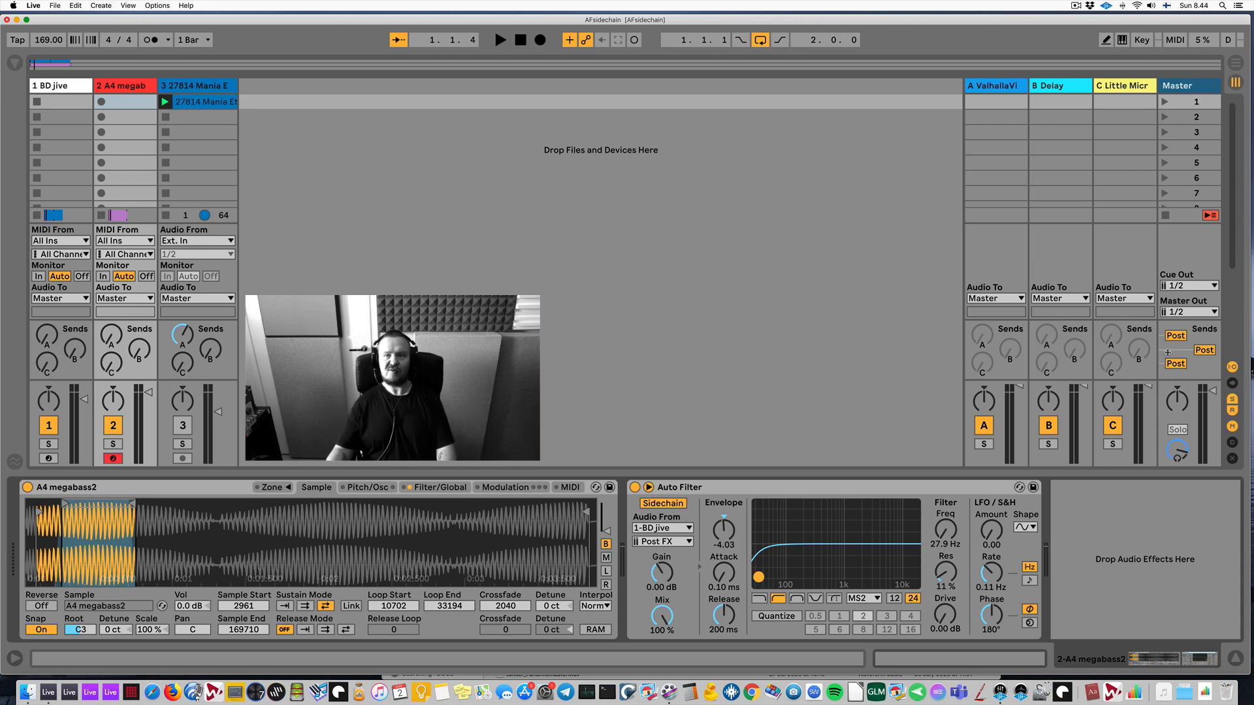
{"action": "left_click", "coordinate": [1192, 87]}
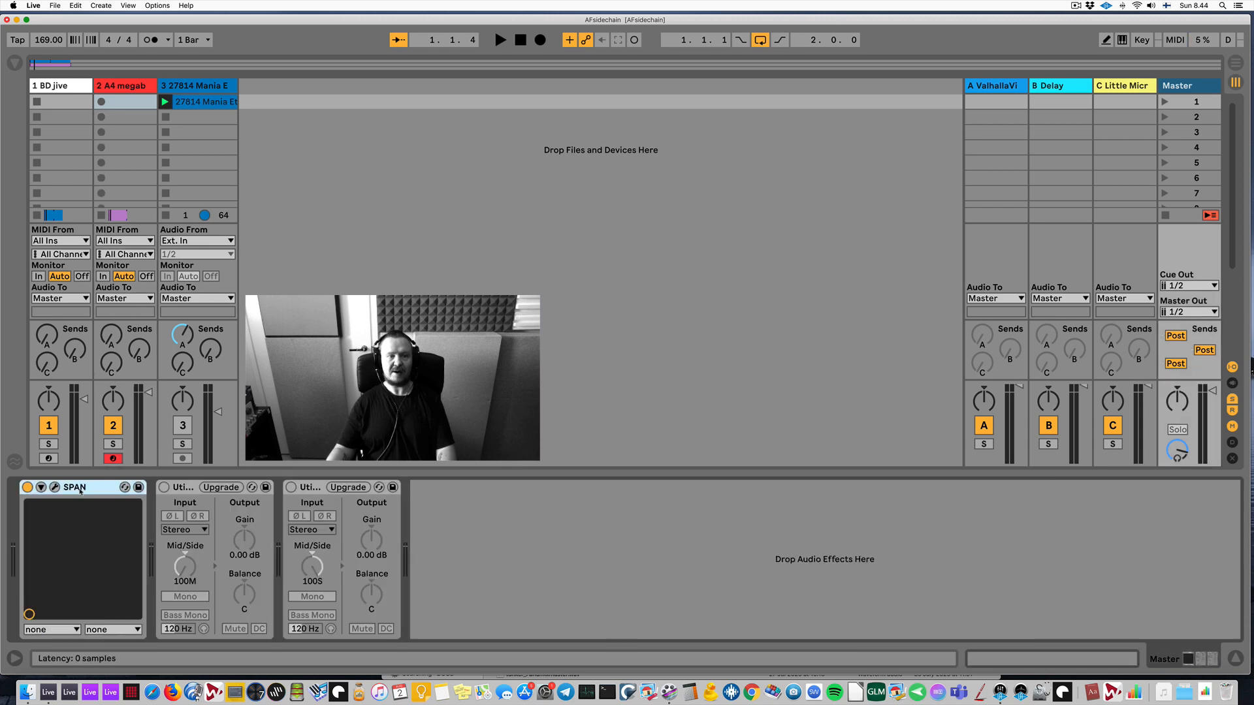
{"action": "left_click", "coordinate": [55, 488]}
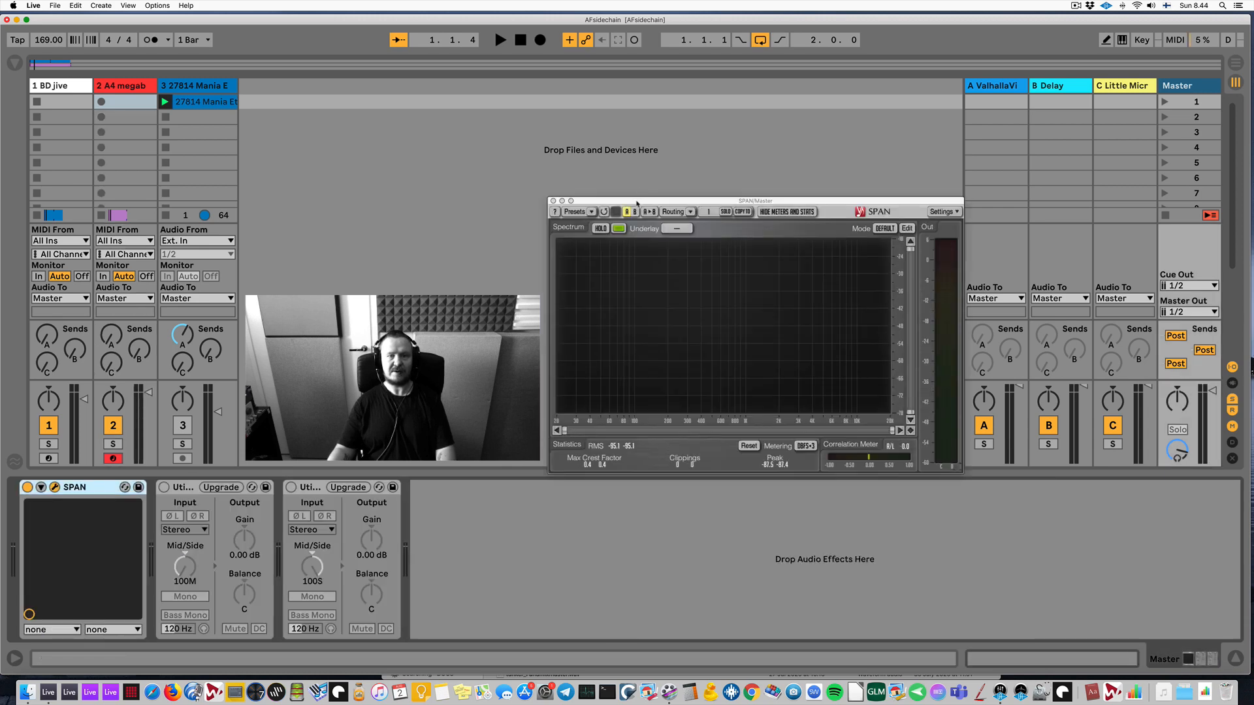
{"action": "key", "text": "space"}
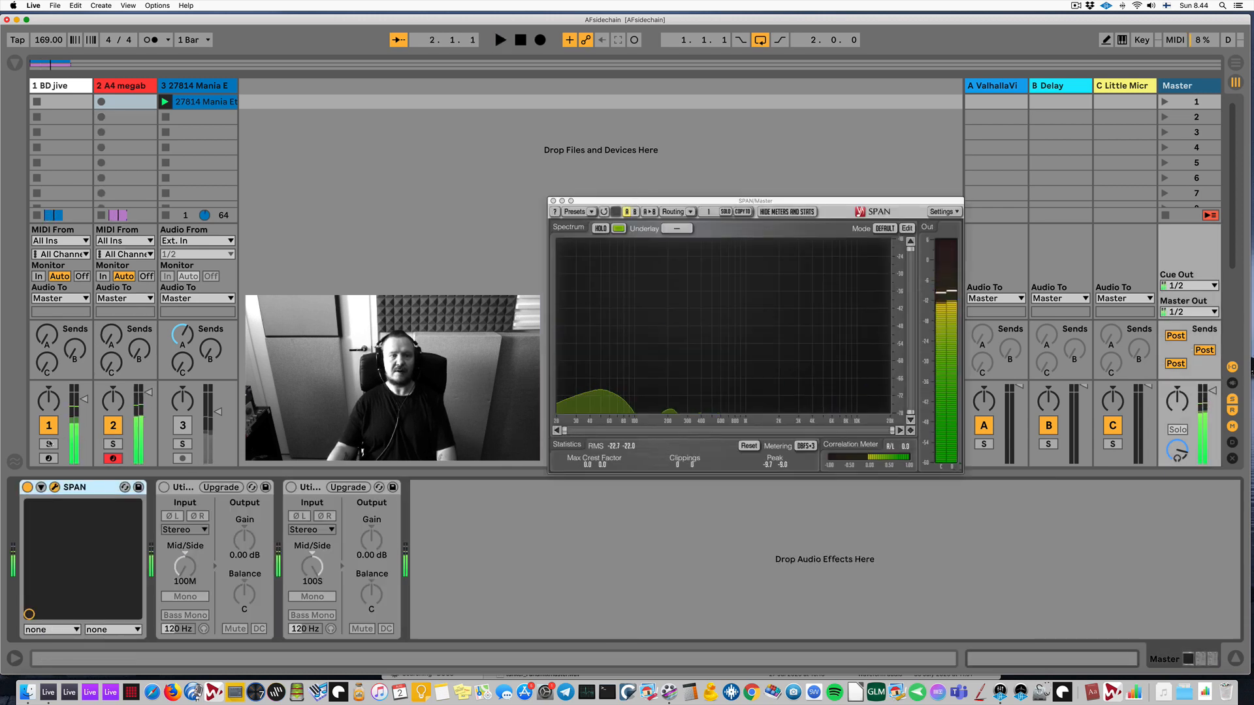
Solo the kick, bypass the bass track's Auto Filter, and solo the bass to compare their low-end spectra in SPAN.
{"action": "left_click", "coordinate": [49, 444]}
{"action": "left_click", "coordinate": [129, 87]}
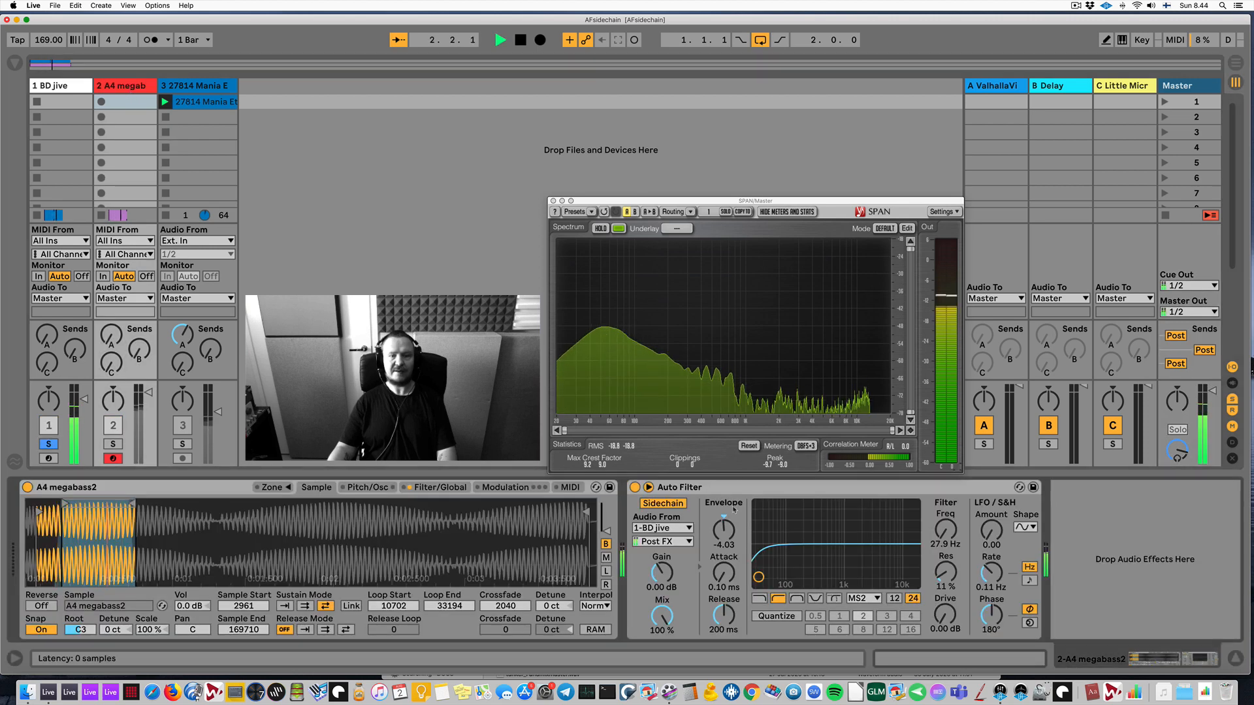
{"action": "left_click", "coordinate": [634, 487]}
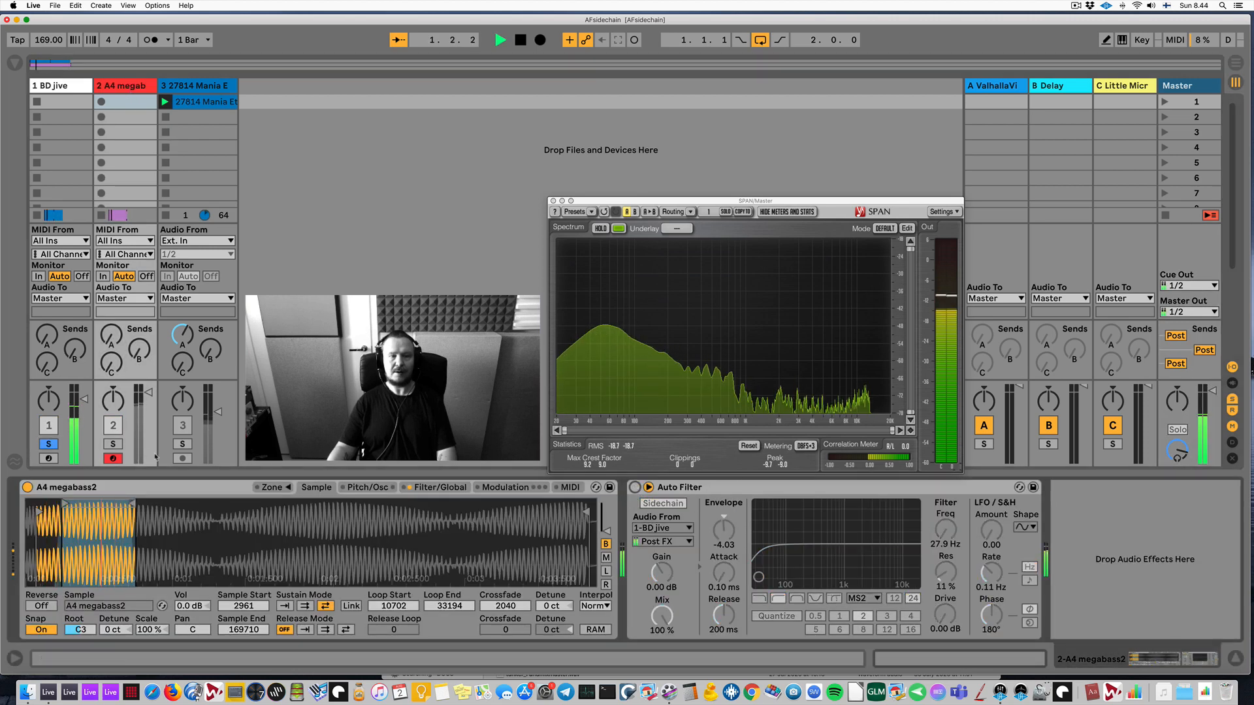
{"action": "left_click", "coordinate": [112, 444]}
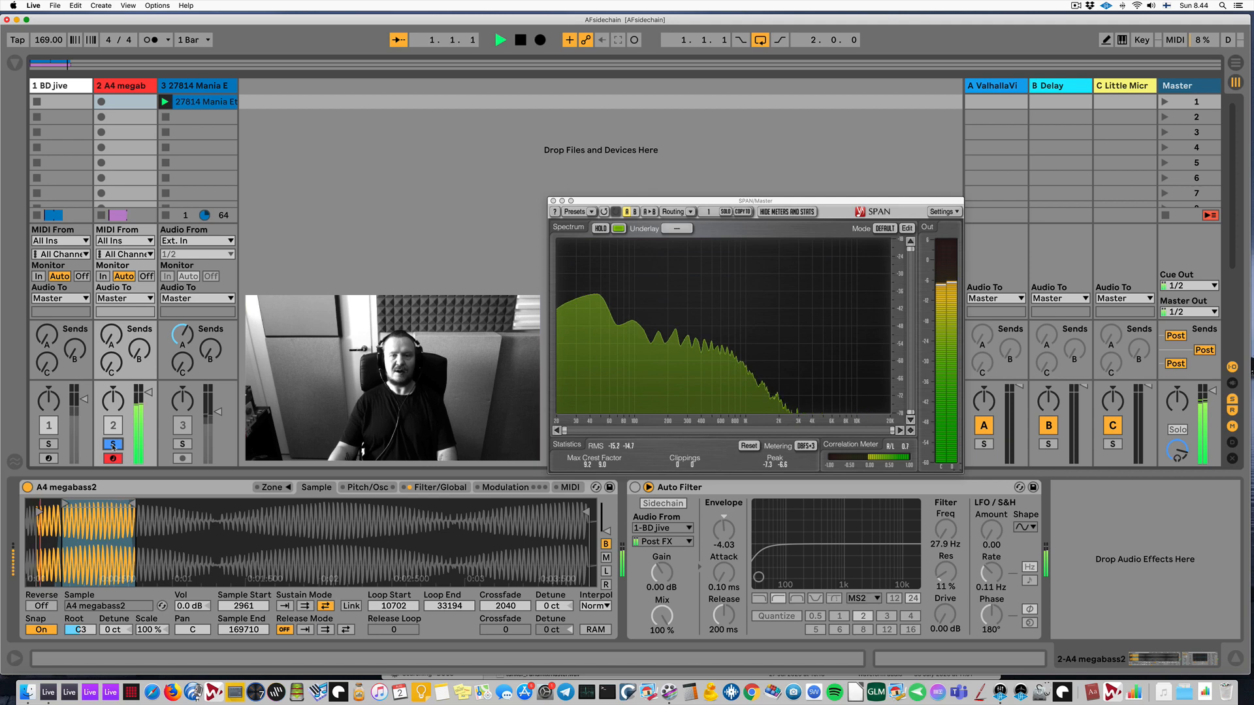
{"action": "key", "text": "space"}
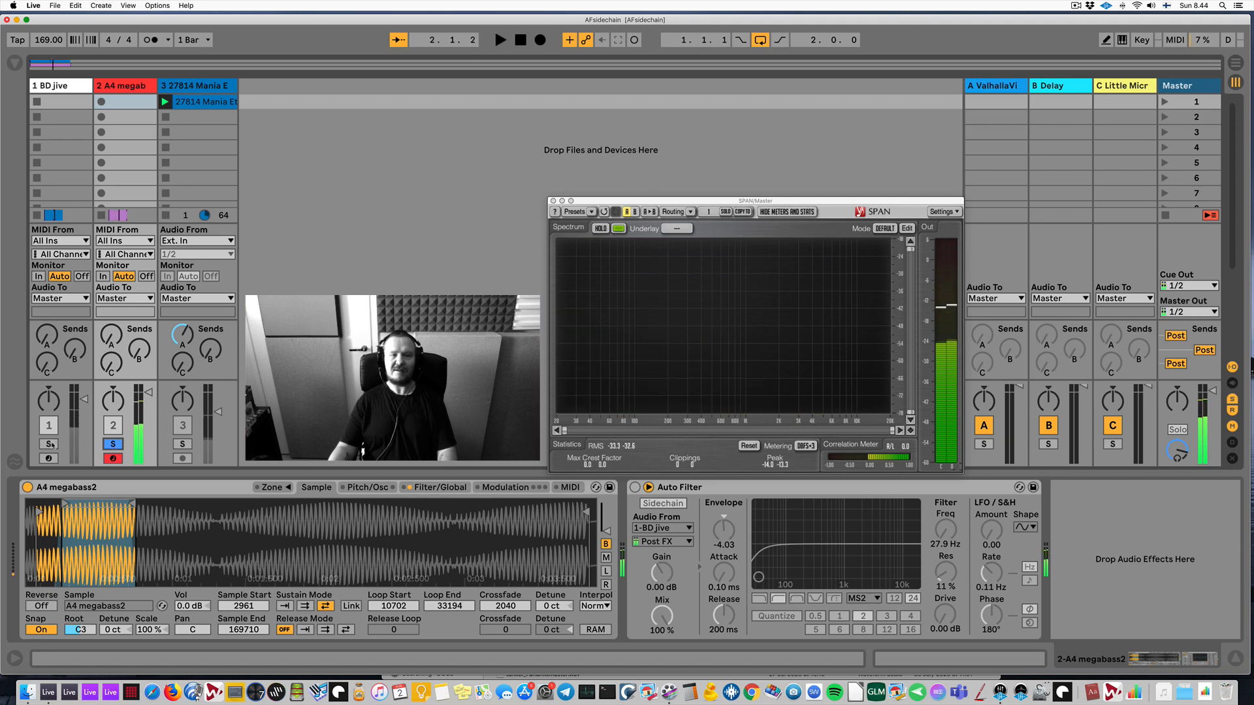
Replay the kick and unfiltered bass soloed in turn for another spectrum comparison, and clear the solo.
{"action": "left_click", "coordinate": [51, 444]}
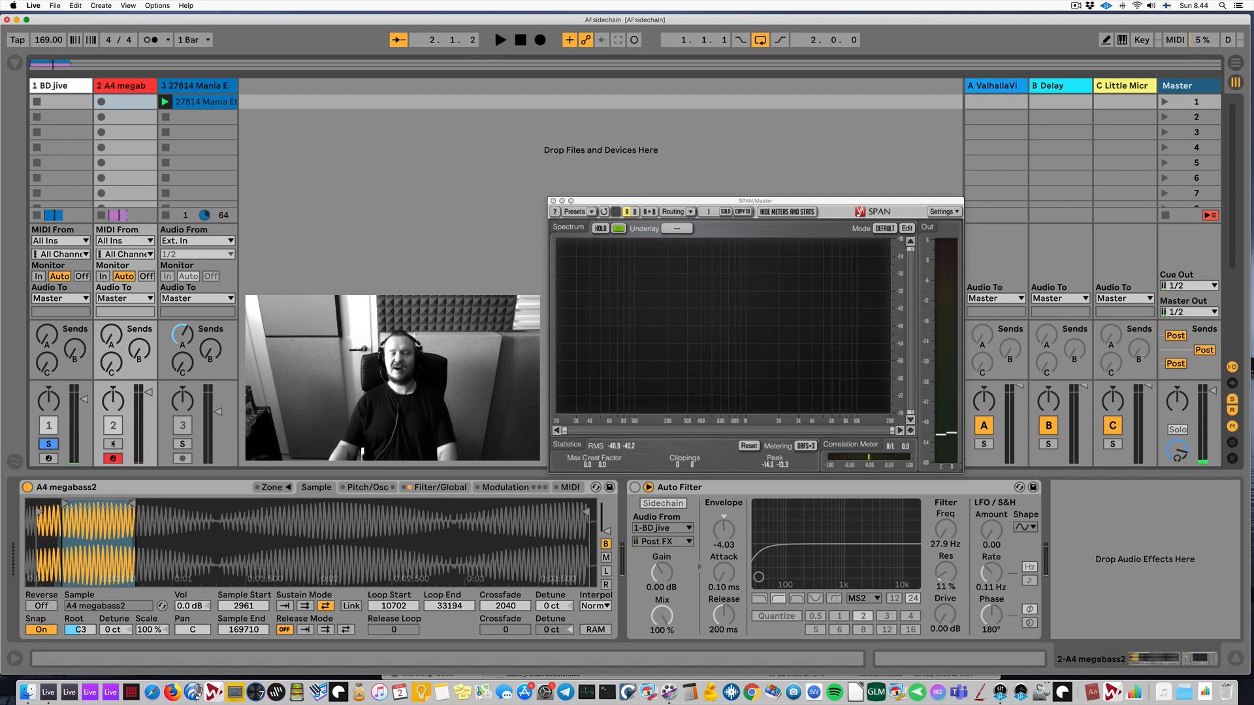
{"action": "key", "text": "space"}
{"action": "left_click", "coordinate": [113, 444]}
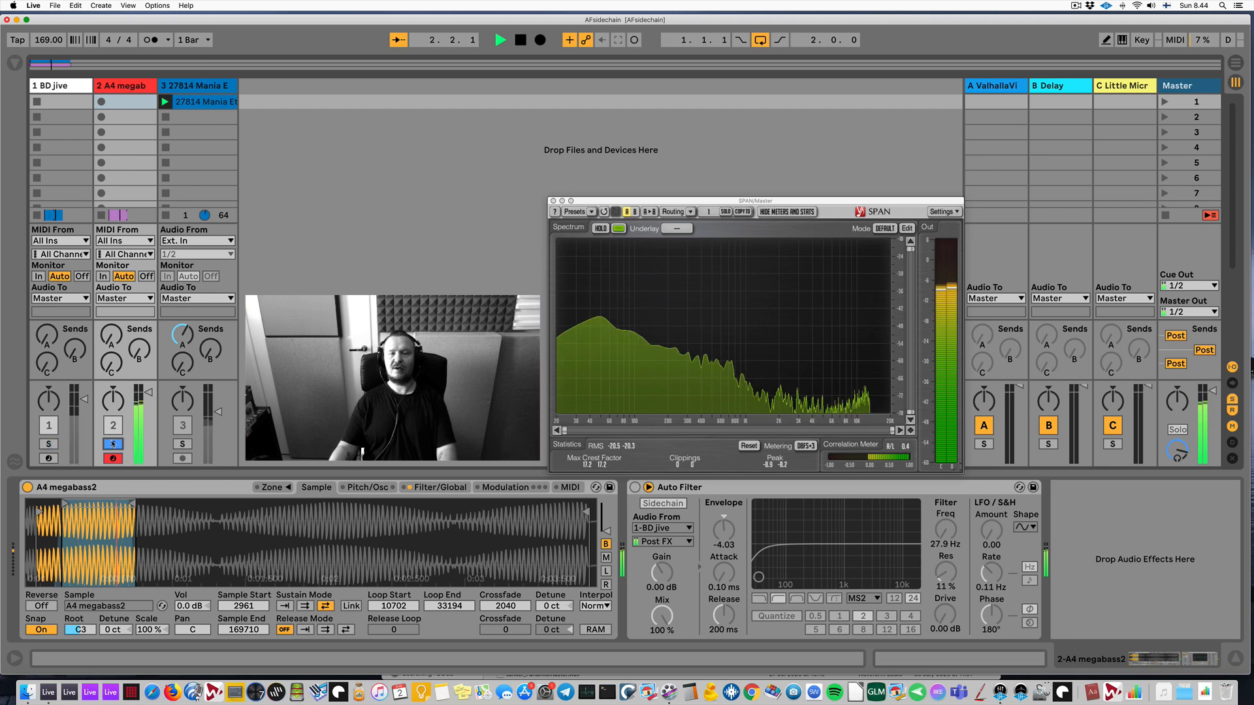
{"action": "left_click", "coordinate": [113, 444]}
{"action": "key", "text": "space"}
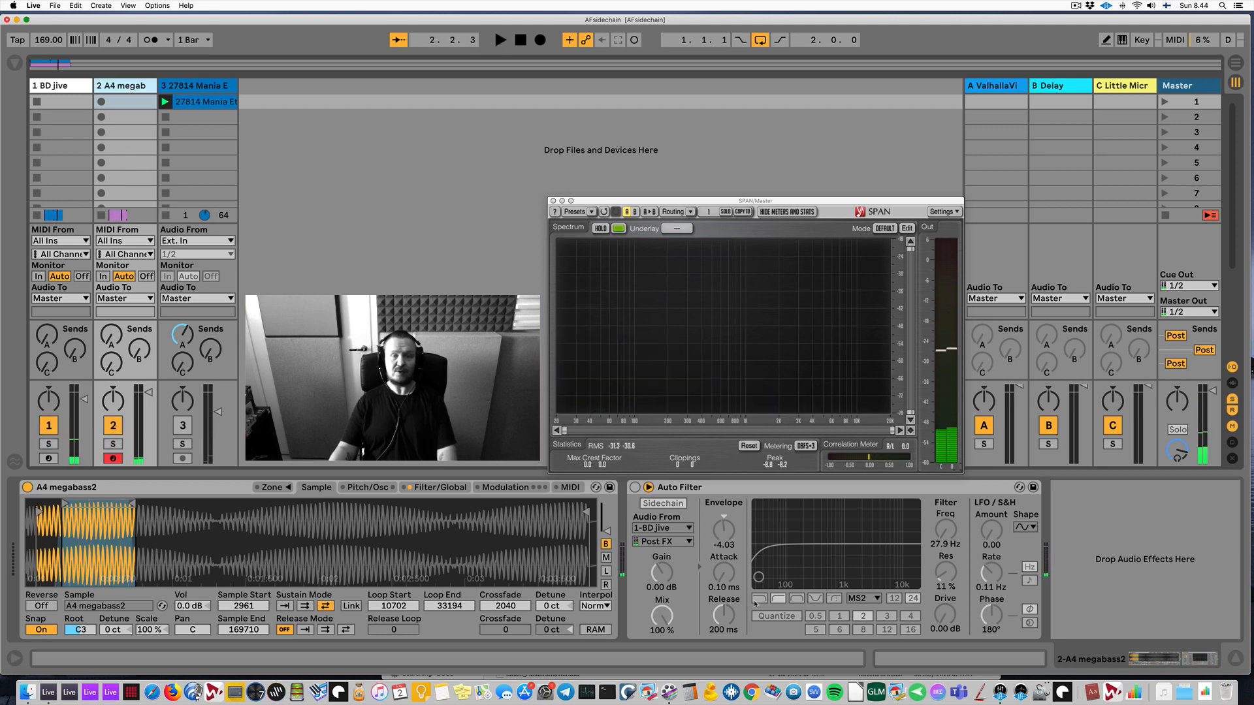
Re-enable the bass track's Auto Filter, audition an envelope amount of 115, and set it to 16.1 during playback.
{"action": "left_click", "coordinate": [633, 487]}
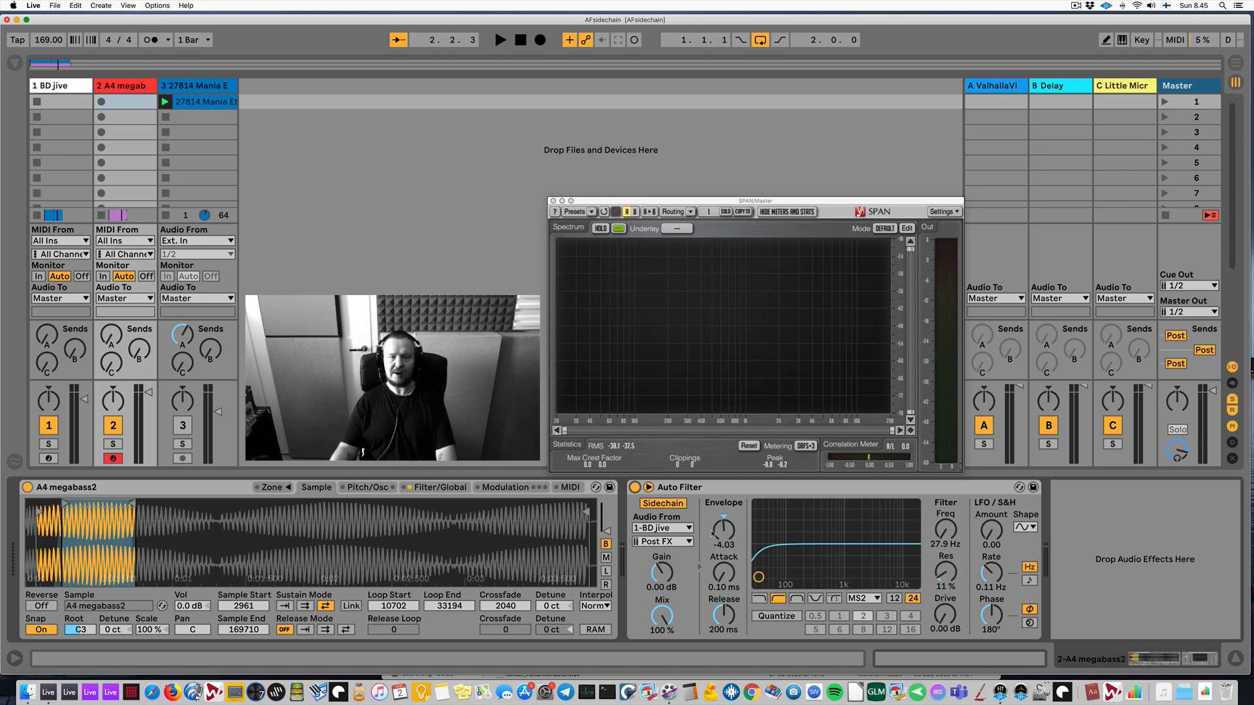
{"action": "key", "text": "space"}
{"action": "left_click_drag", "start_coordinate": [720, 531], "coordinate": [719, 452]}
{"action": "key", "text": "space"}
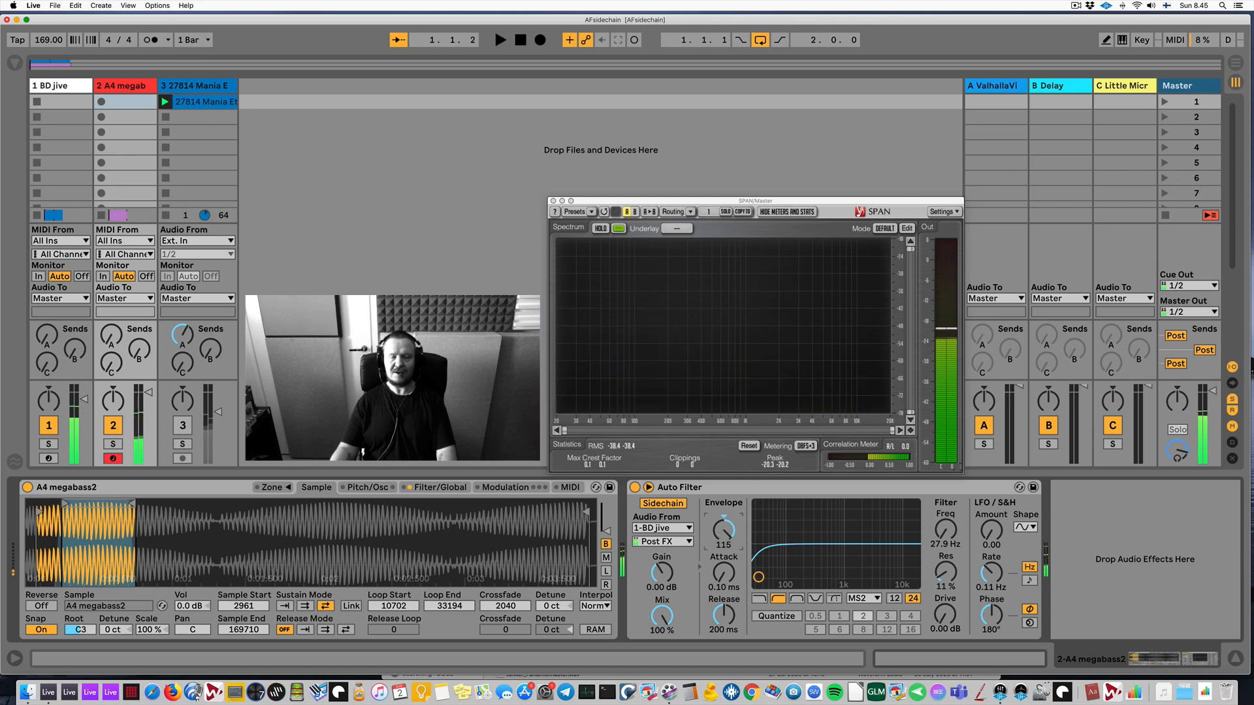
{"action": "left_click_drag", "start_coordinate": [724, 531], "coordinate": [723, 602]}
{"action": "key", "text": "space"}
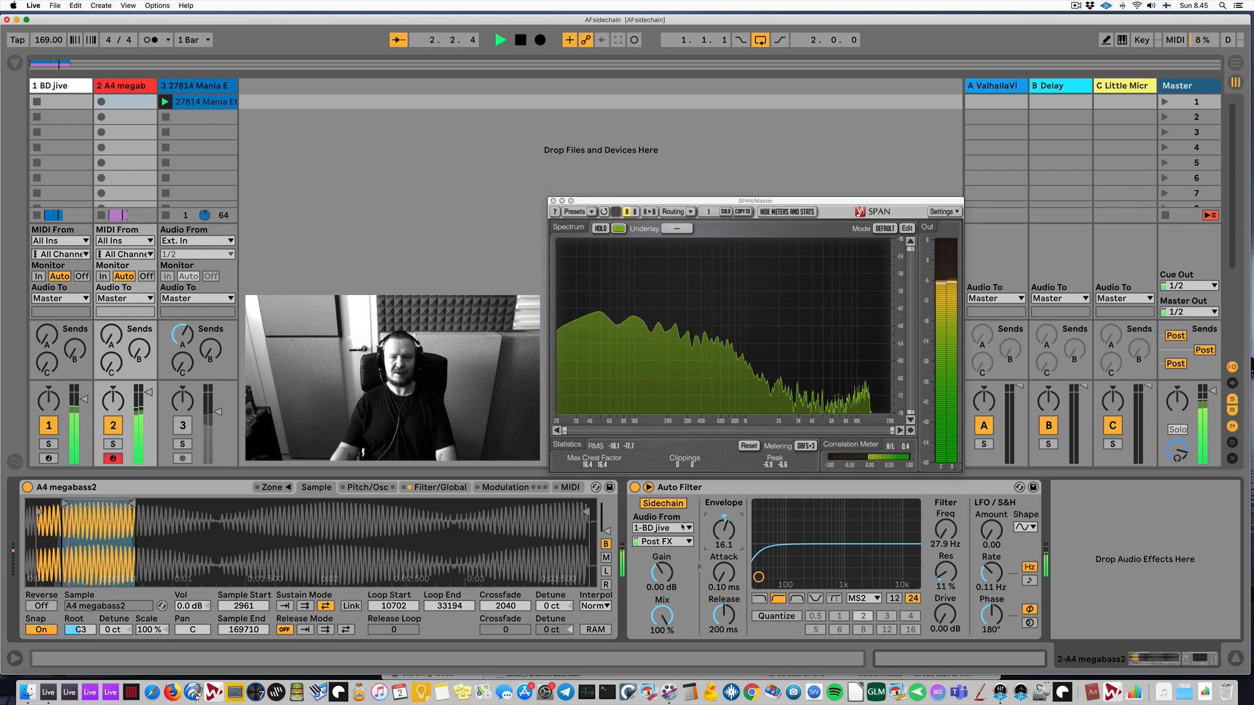
After a brief bypass comparison, set the Auto Filter to 26.0 Hz, 25% resonance, 40.3 envelope amount, 6.27 ms attack and 25.5 ms release.
{"action": "left_click", "coordinate": [634, 487]}
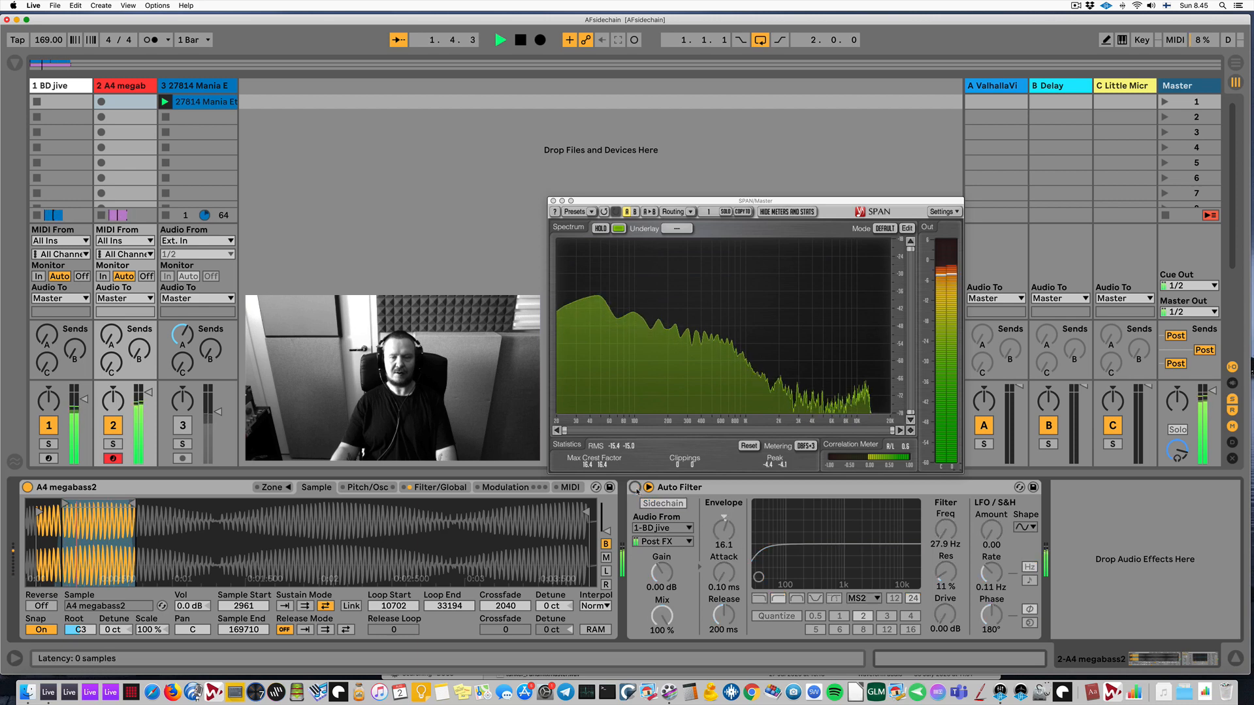
{"action": "left_click", "coordinate": [634, 488]}
{"action": "left_click_drag", "start_coordinate": [725, 617], "coordinate": [726, 569]}
{"action": "key", "text": "space"}
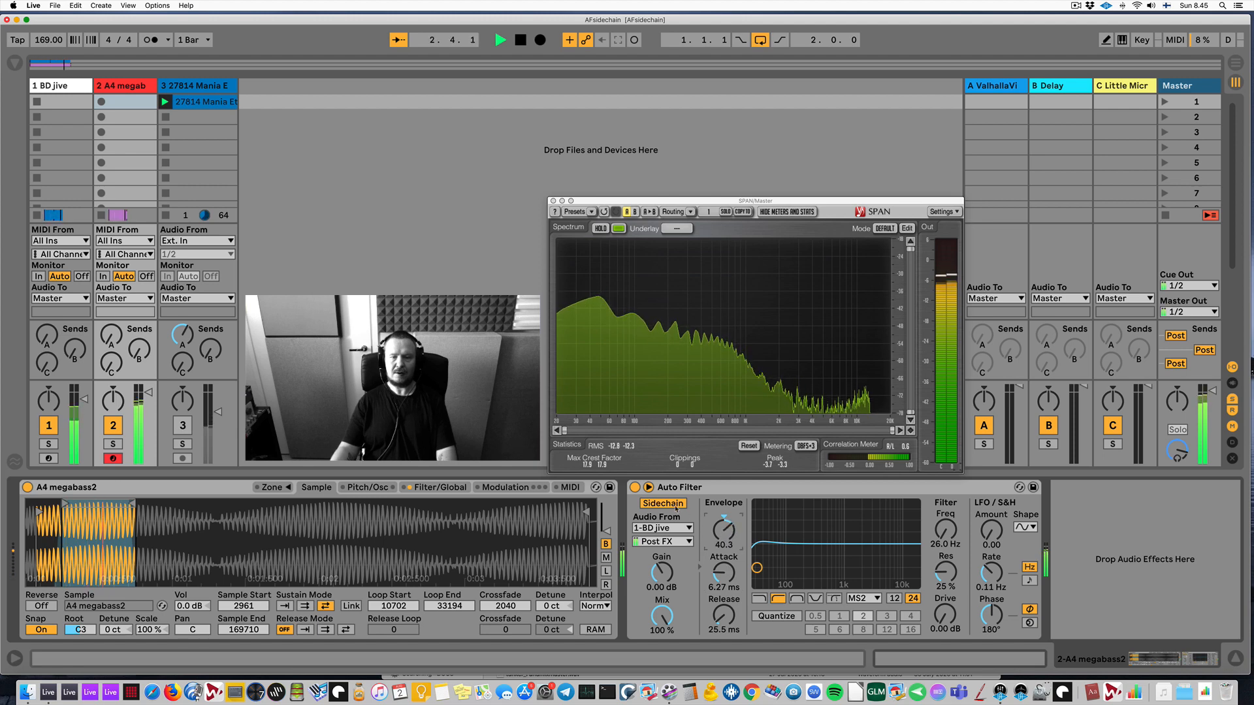
Compare the kick and bass playback with the bass track's Auto Filter bypassed and enabled several times.
{"action": "left_click", "coordinate": [634, 487]}
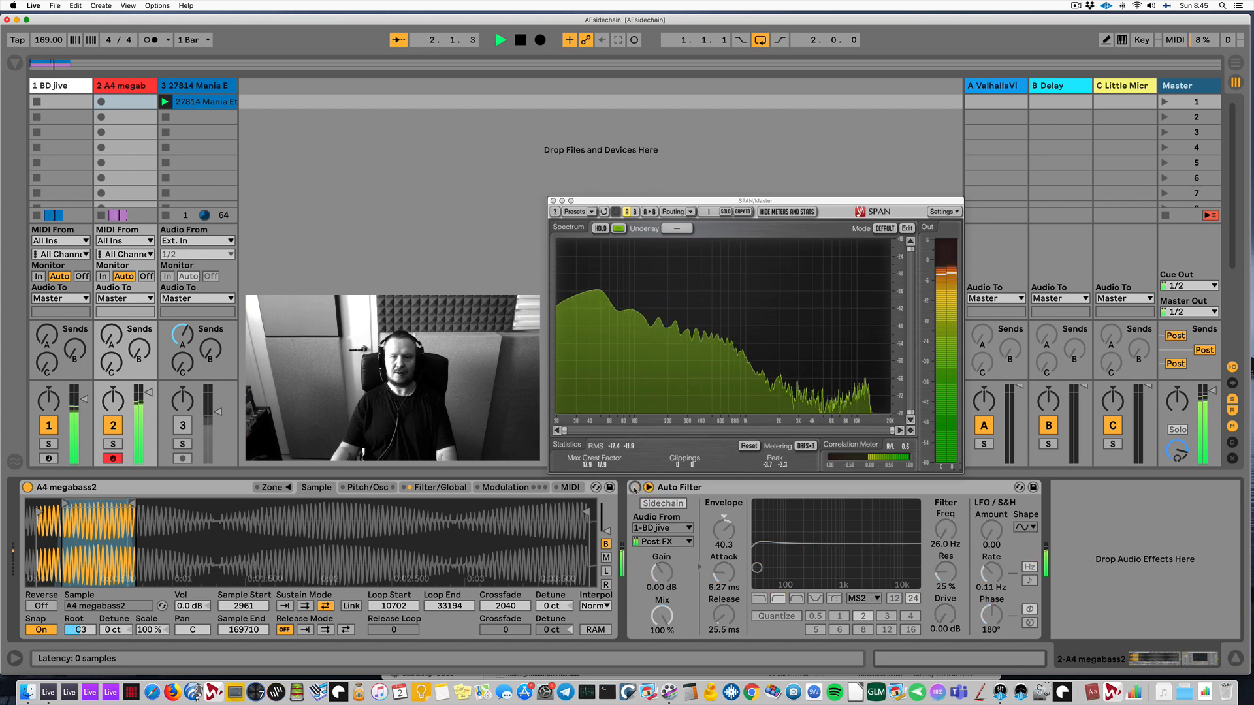
{"action": "left_click", "coordinate": [634, 487]}
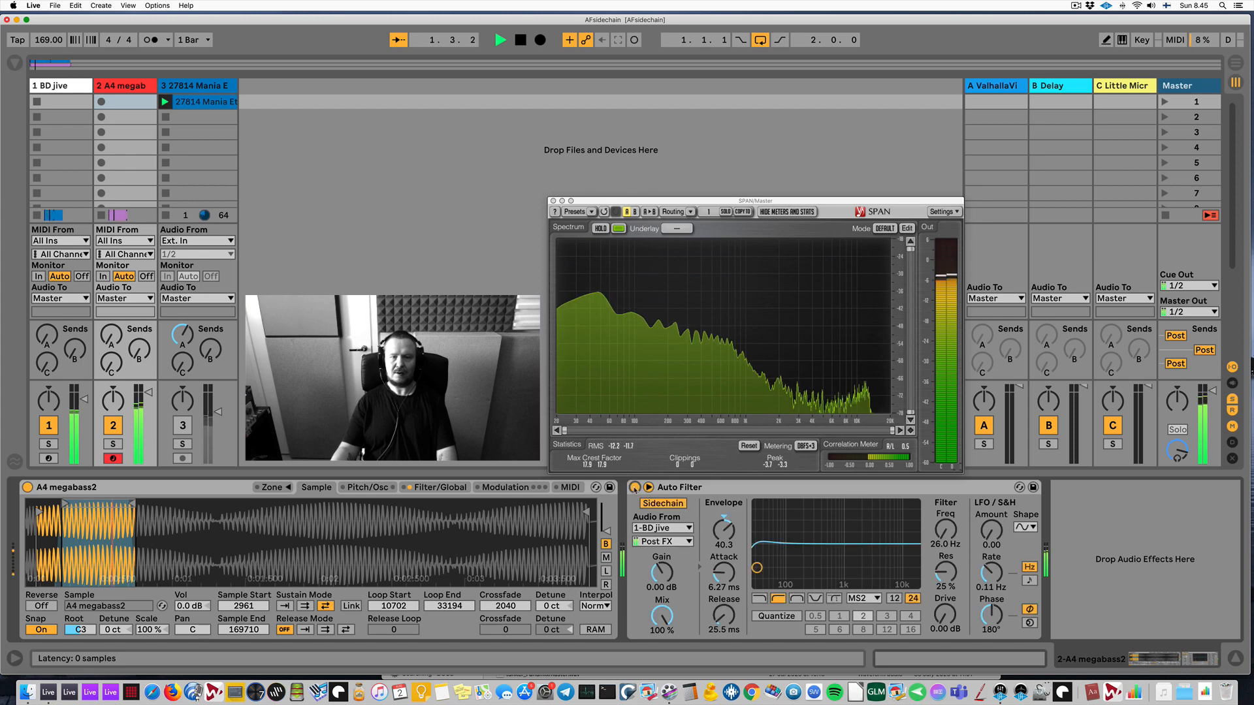
{"action": "key", "text": "space"}
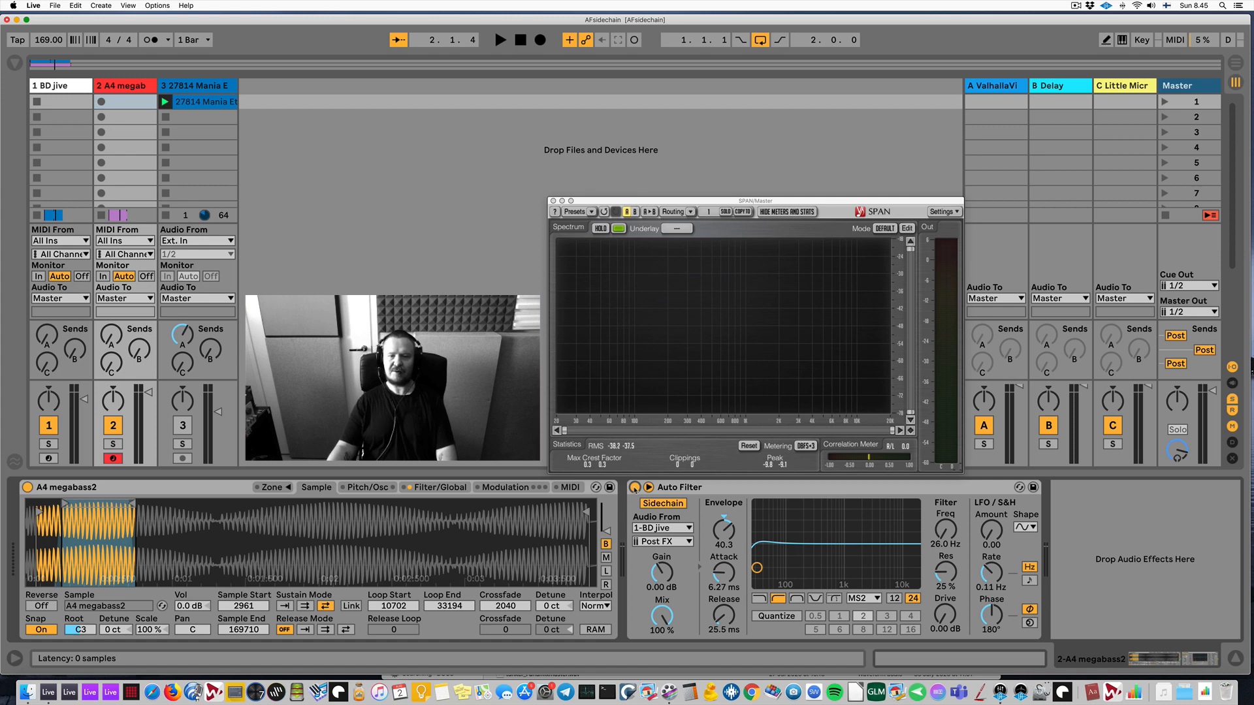
{"action": "key", "text": "space"}
{"action": "left_click", "coordinate": [635, 487]}
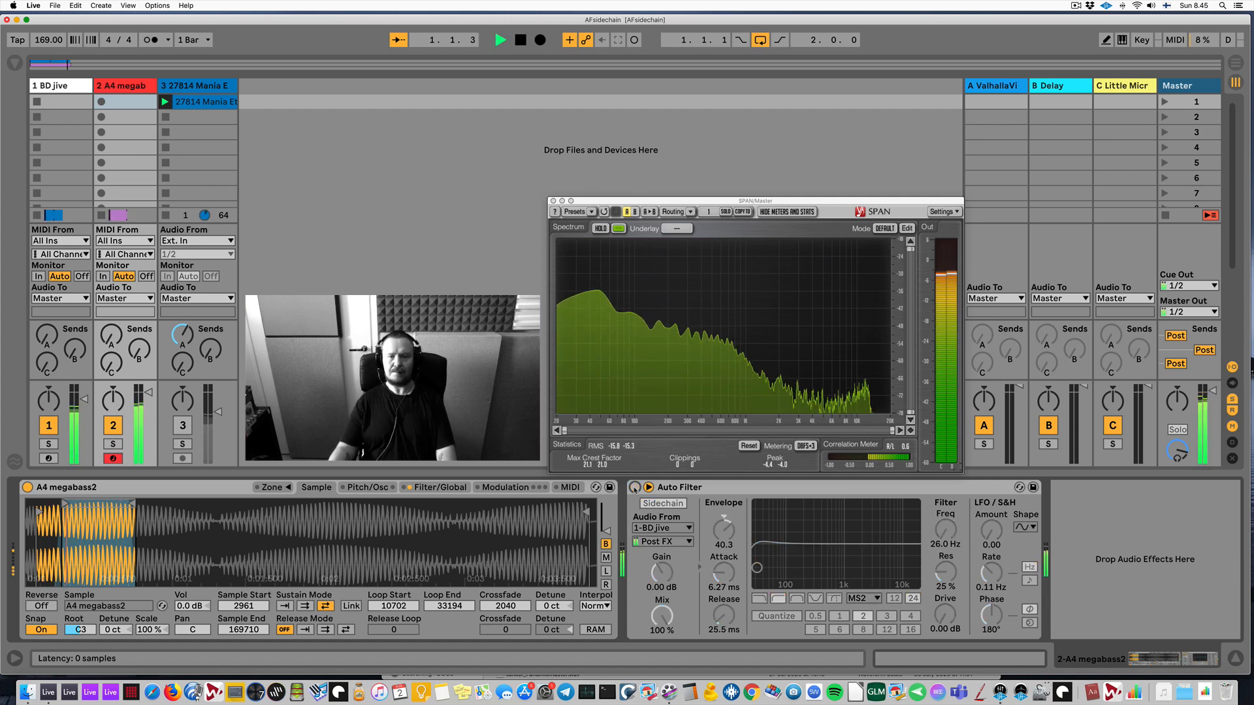
{"action": "left_click", "coordinate": [634, 488]}
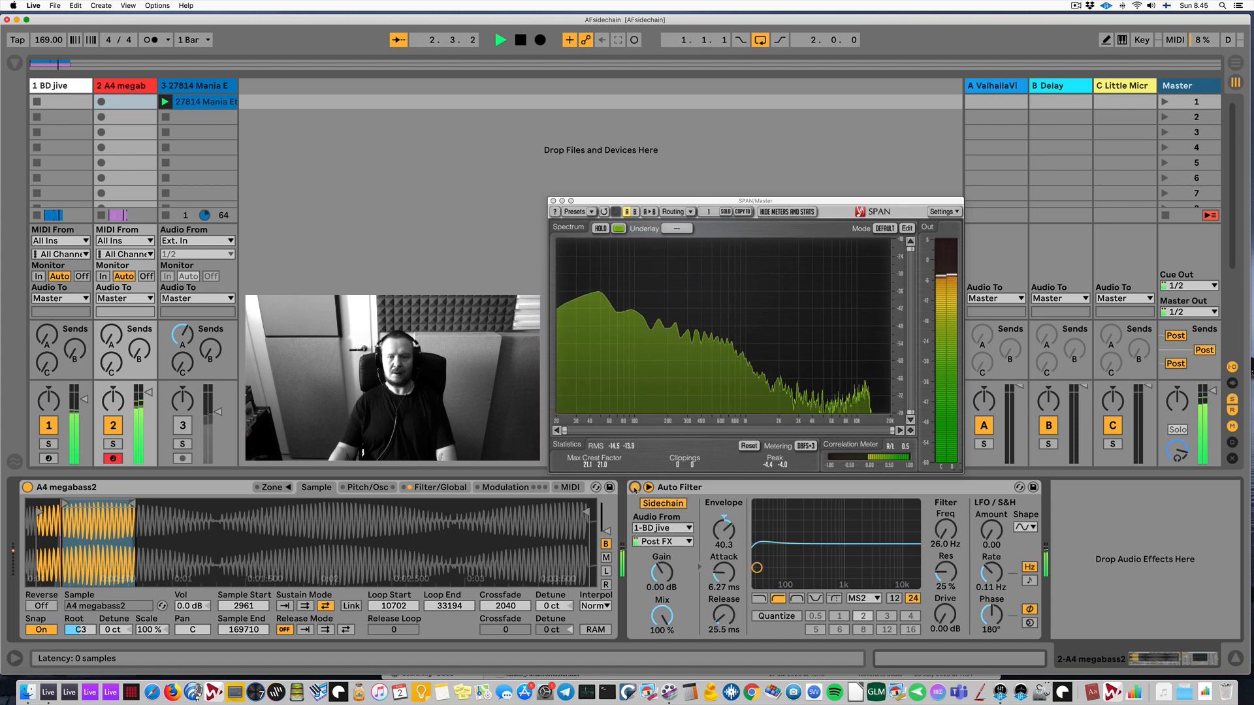
{"action": "key", "text": "space"}
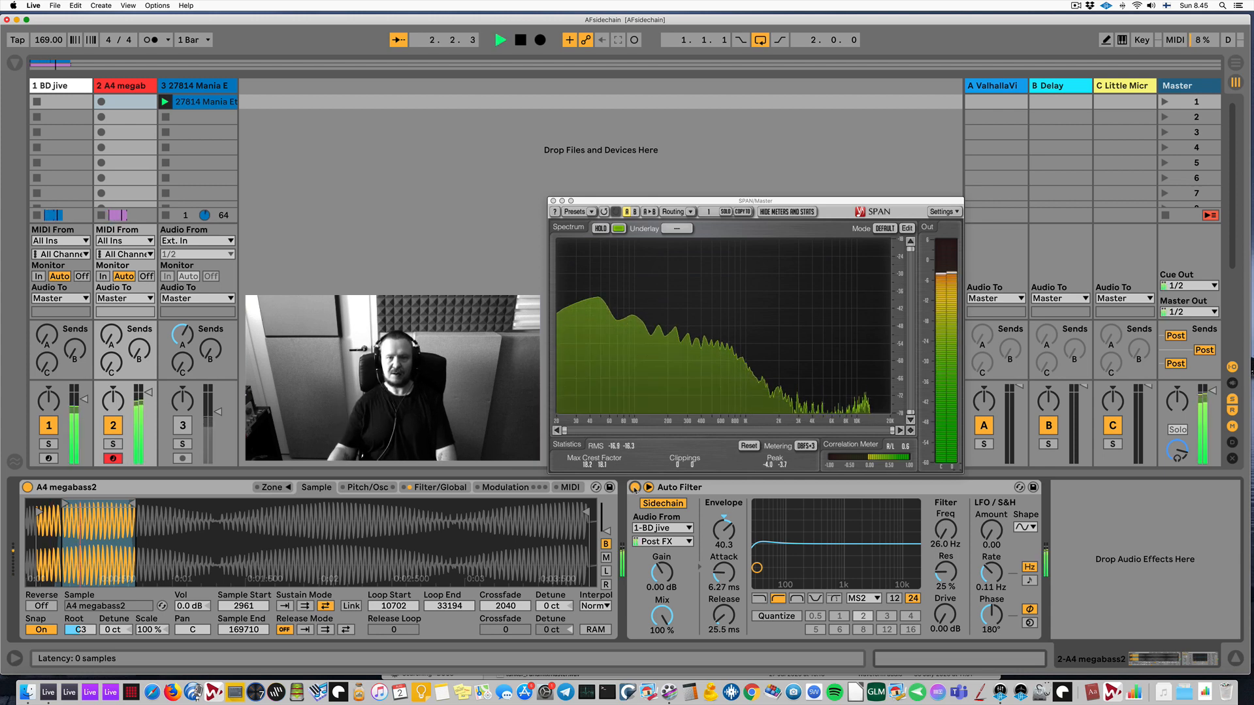
{"action": "key", "text": "space"}
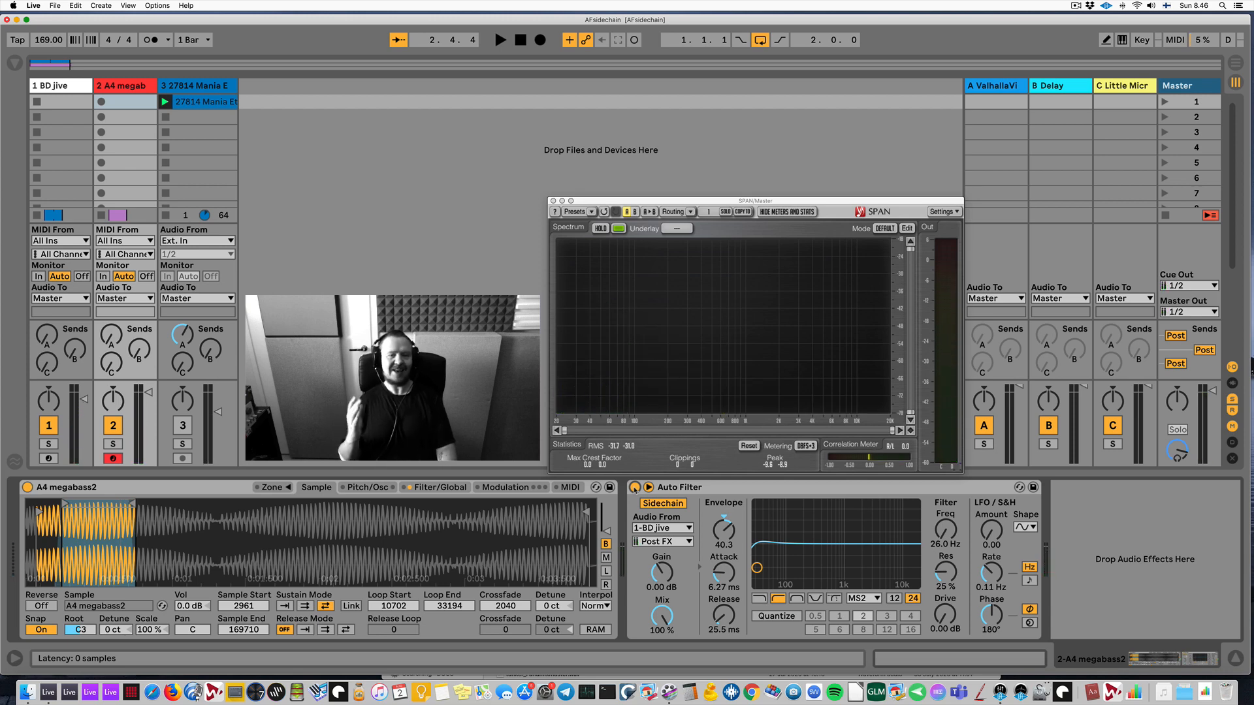
{"action": "key", "text": "space"}
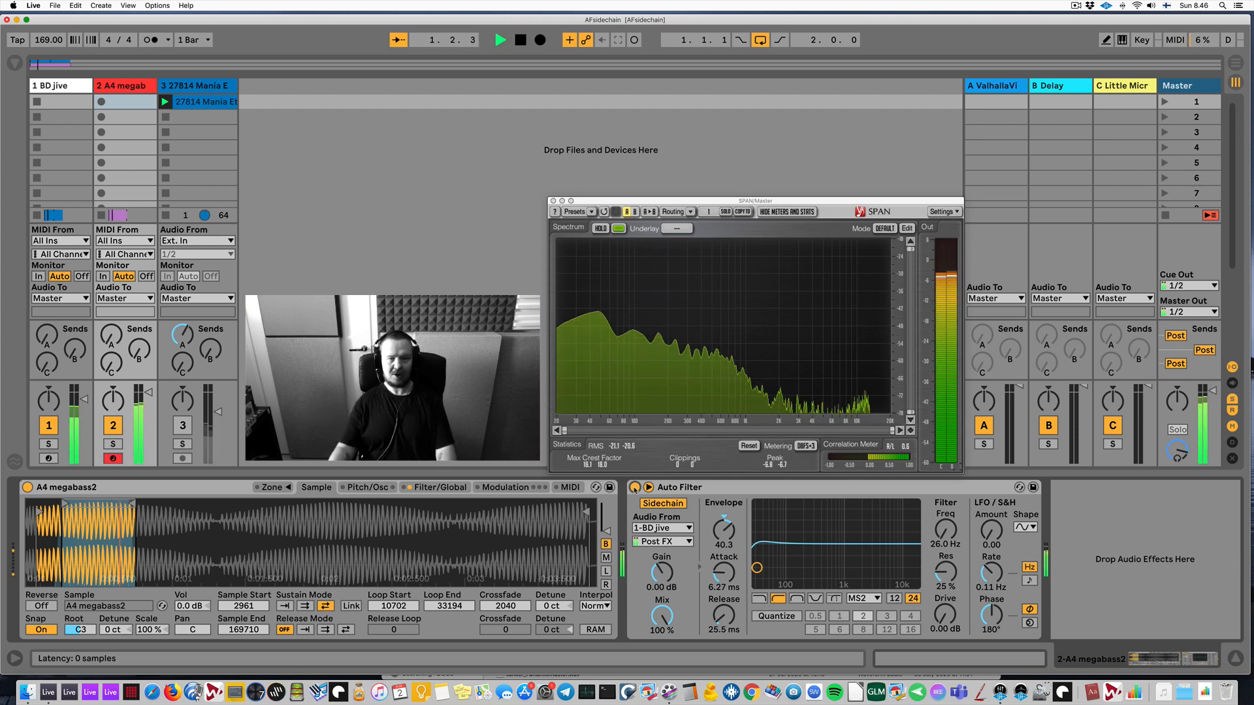
{"action": "left_click", "coordinate": [633, 487]}
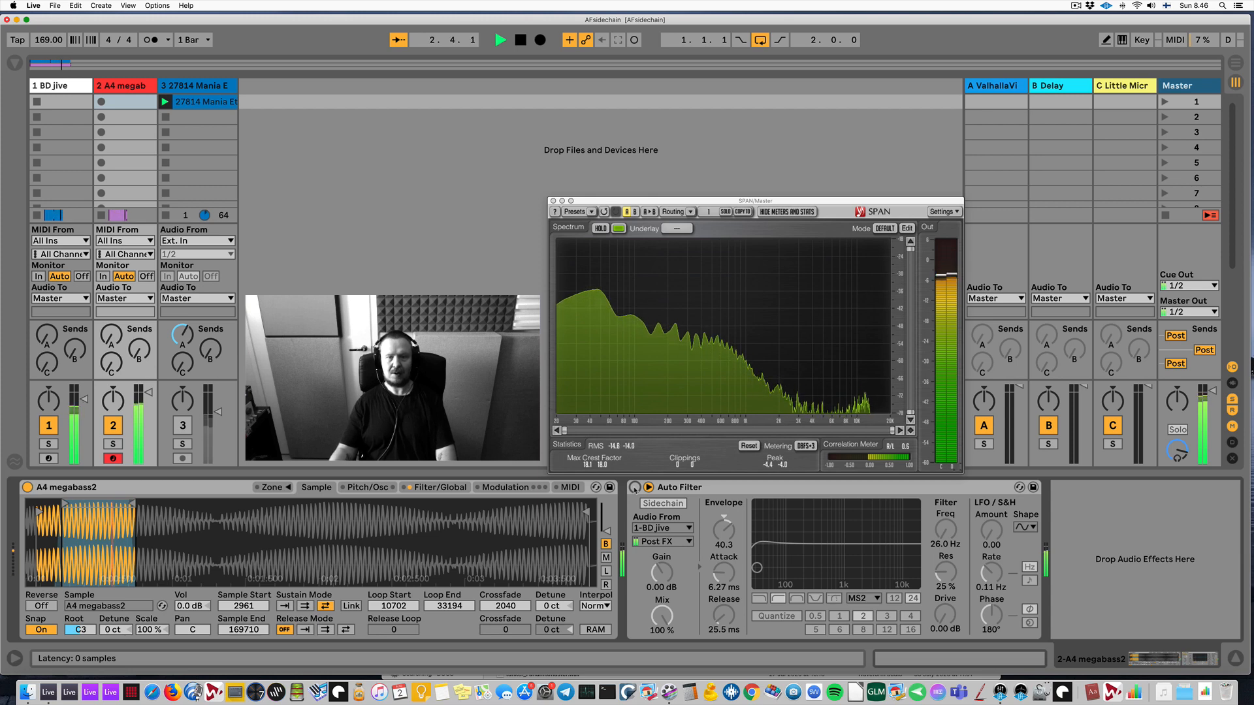
{"action": "left_click", "coordinate": [633, 487]}
Activate the Mania Ethereal Pad track, play it with the kick and bass, and compare its Auto Filter bypassed and enabled.
{"action": "key", "text": "space"}
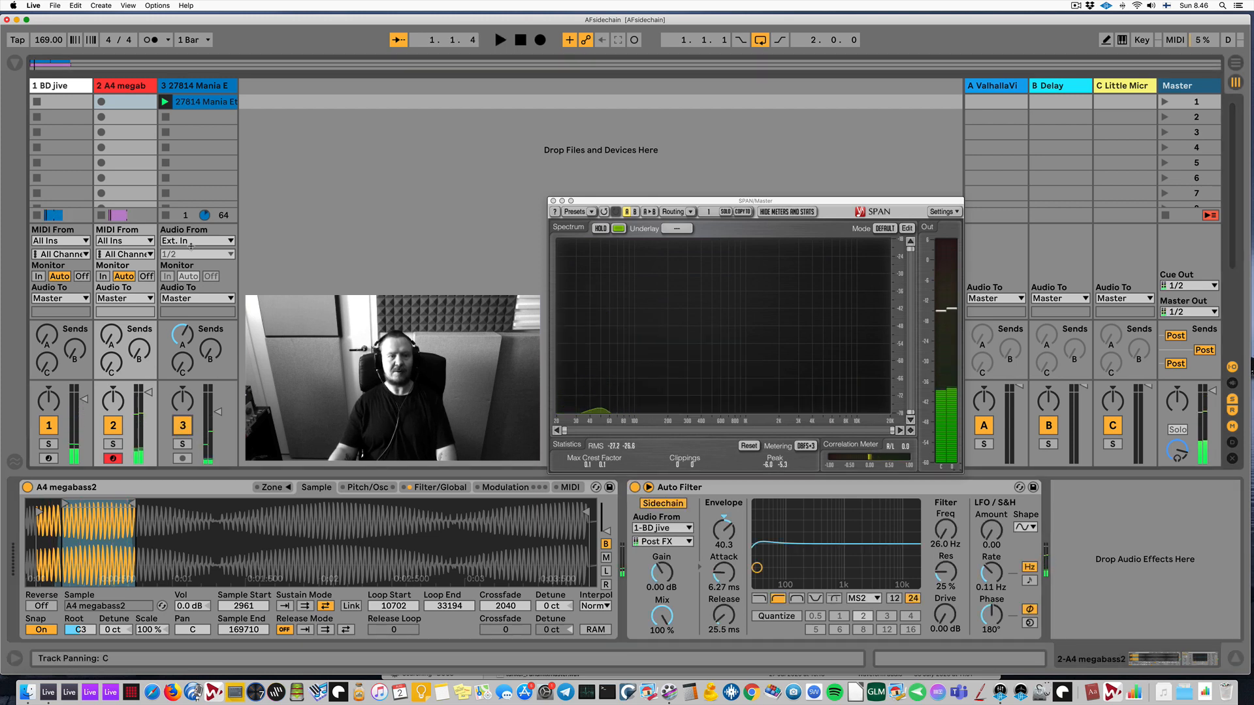
{"action": "key", "text": "space"}
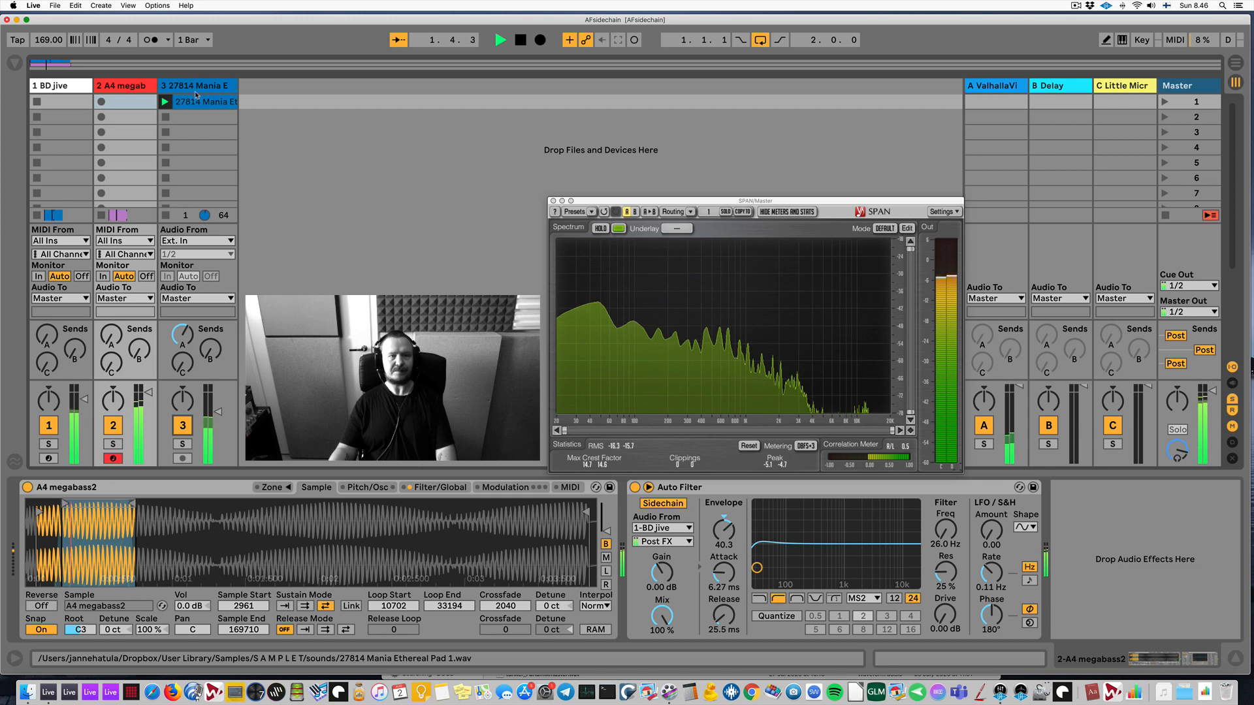
{"action": "left_click", "coordinate": [196, 93]}
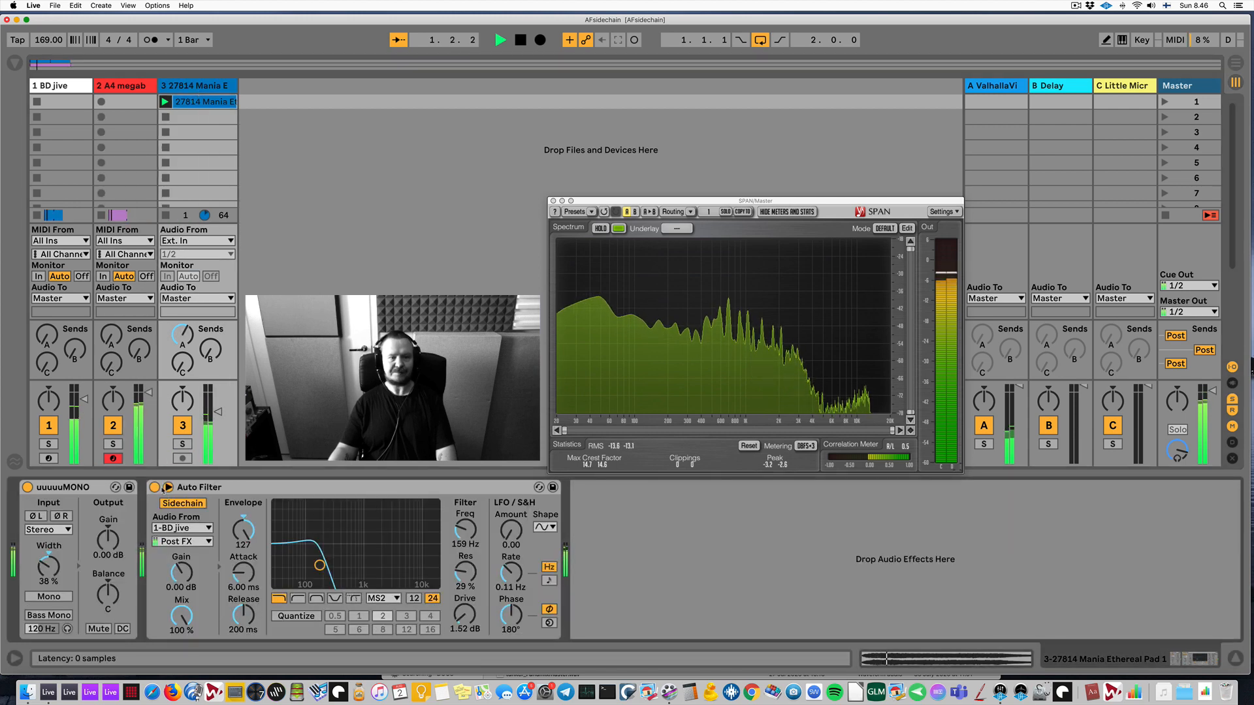
{"action": "left_click", "coordinate": [155, 487]}
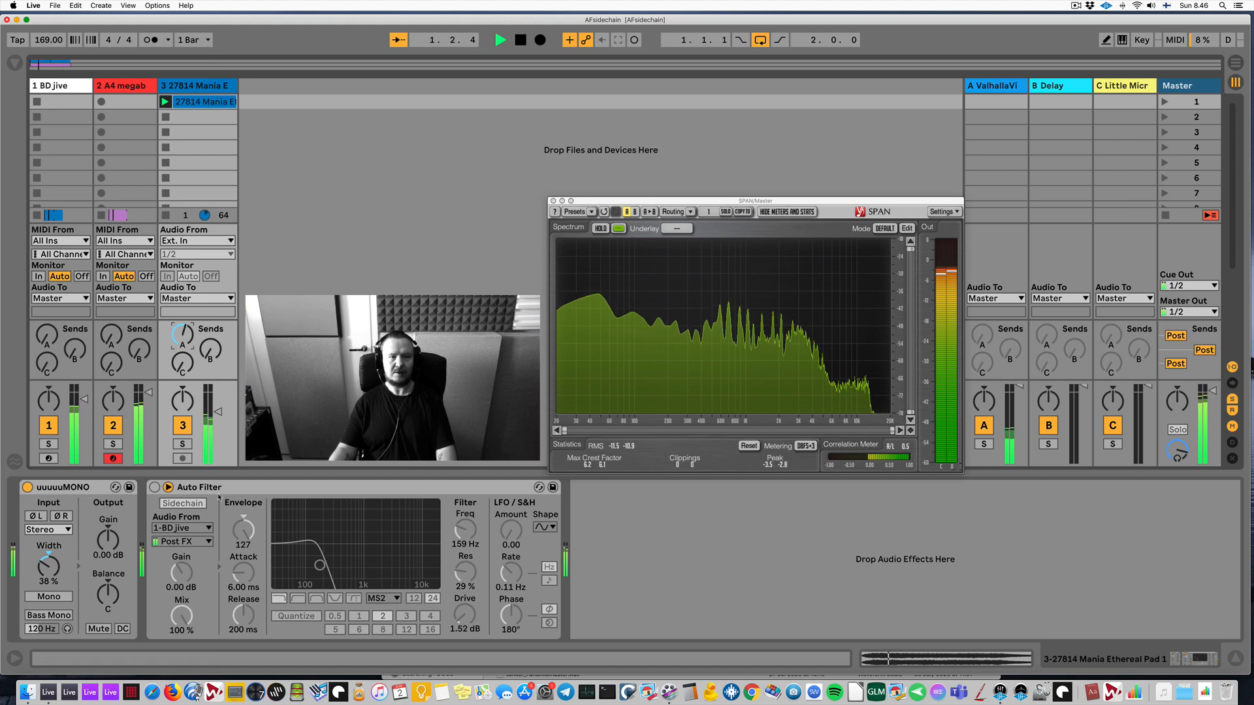
{"action": "left_click", "coordinate": [155, 487]}
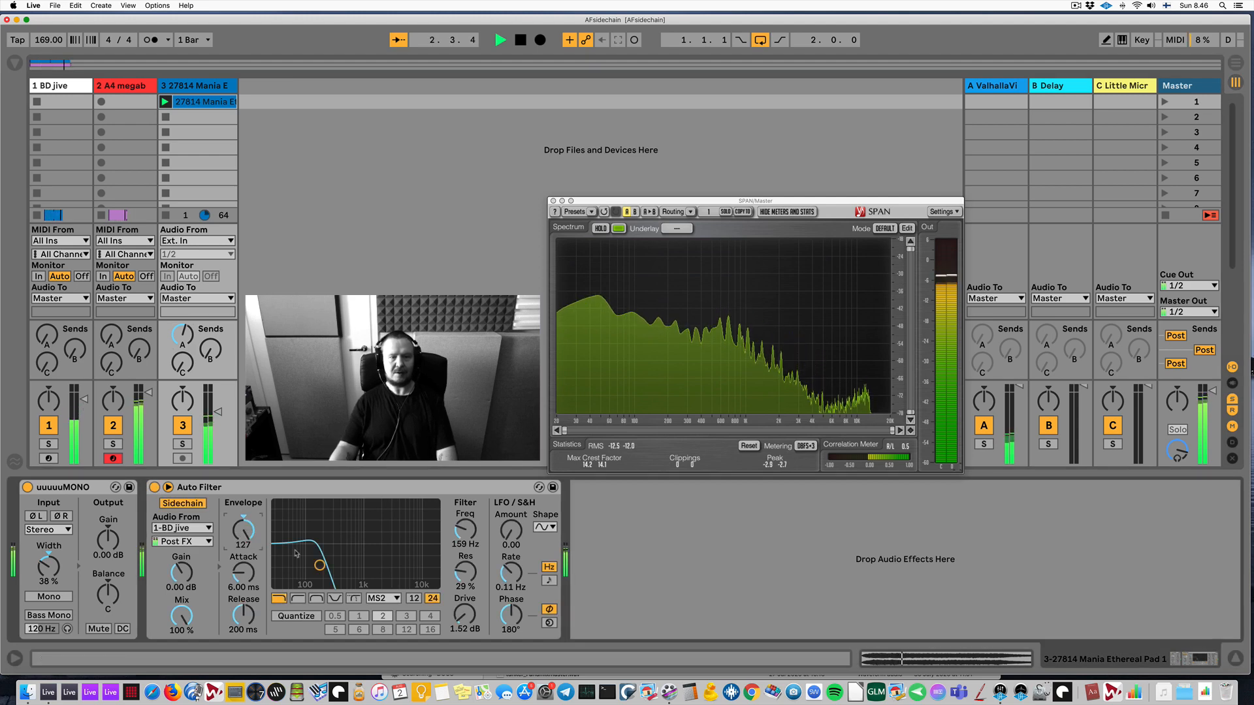
Set the pad's low-pass Auto Filter to 291 Hz, 43% resonance, 54.4 envelope amount, 3.42 ms attack and 346 ms release.
{"action": "left_click_drag", "start_coordinate": [320, 566], "coordinate": [356, 566]}
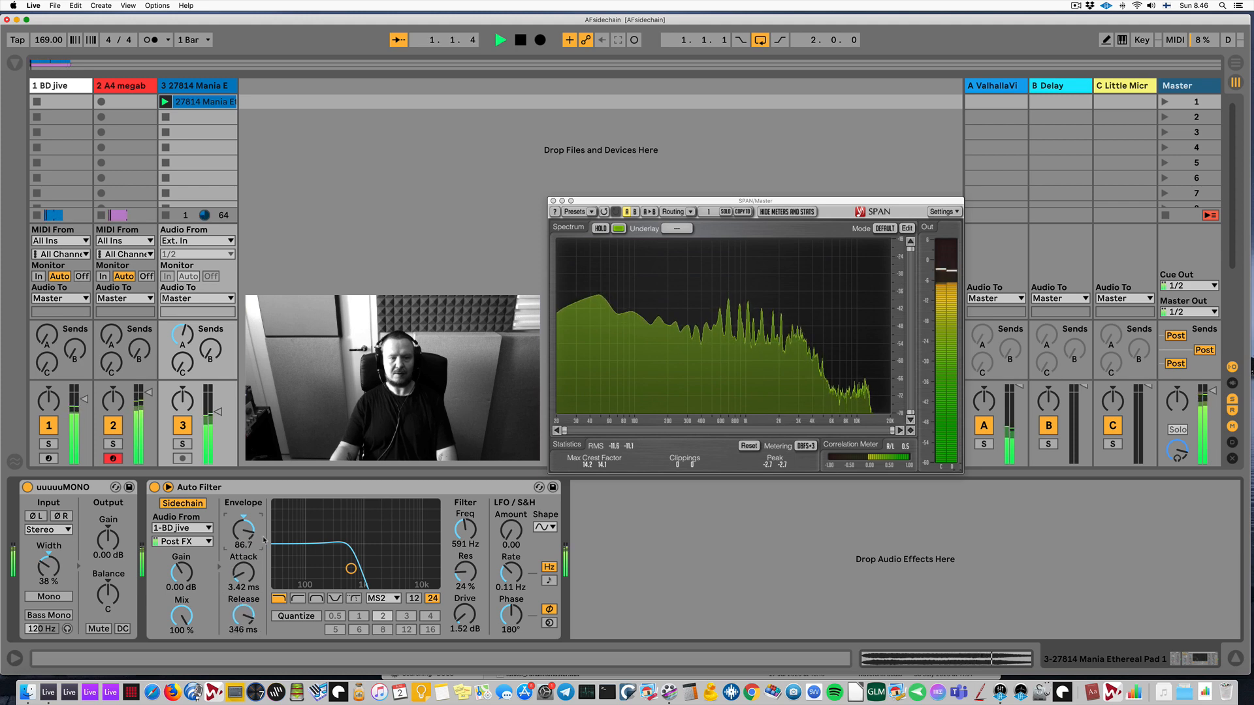
{"action": "mouse_move", "coordinate": [350, 568]}
{"action": "left_mouse_down"}
{"action": "mouse_move", "coordinate": [320, 569]}
{"action": "mouse_move", "coordinate": [375, 571]}
{"action": "mouse_move", "coordinate": [334, 574]}
{"action": "left_mouse_up"}
{"action": "mouse_move", "coordinate": [467, 583]}
{"action": "left_mouse_down"}
{"action": "mouse_move", "coordinate": [466, 570]}
{"action": "mouse_move", "coordinate": [467, 584]}
{"action": "left_mouse_up"}
{"action": "key", "text": "space"}
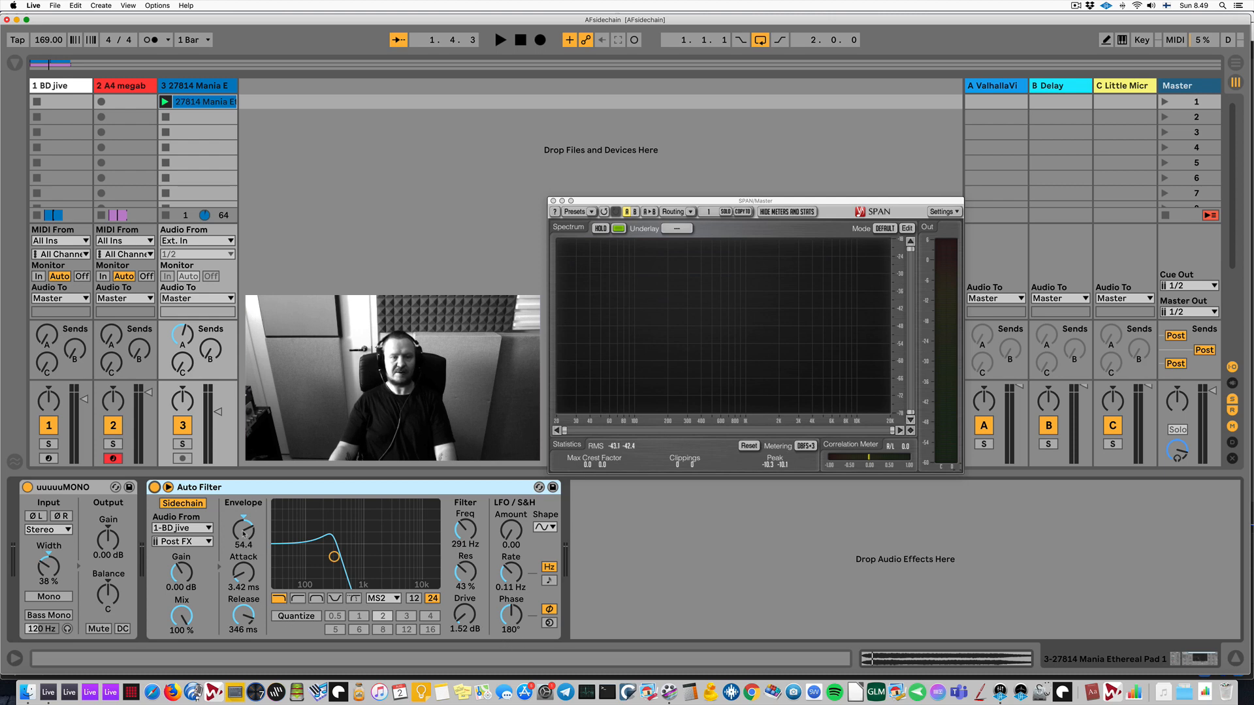
Solo the pad, disable its Auto Filter sidechain, zero the envelope amount, and set the low-pass to 386 Hz with 23% resonance.
{"action": "left_click", "coordinate": [183, 503]}
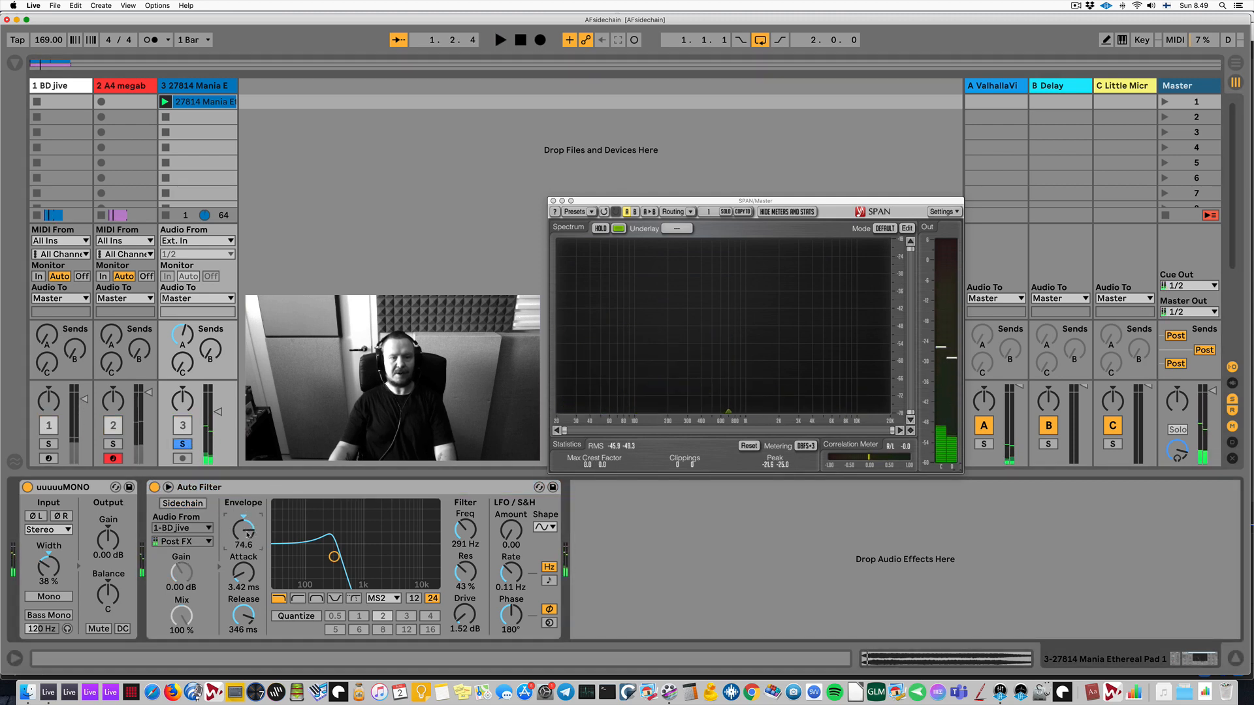
{"action": "key", "text": "space"}
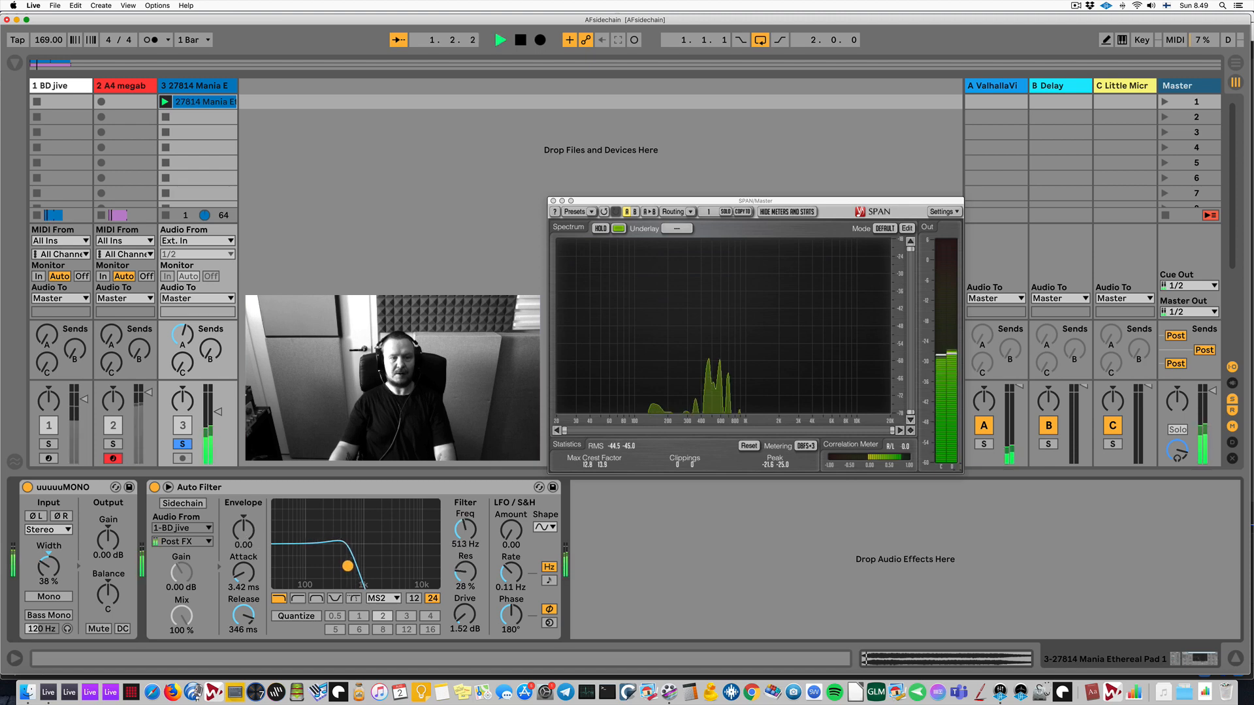
{"action": "key", "text": "space"}
{"action": "key", "text": "space"}
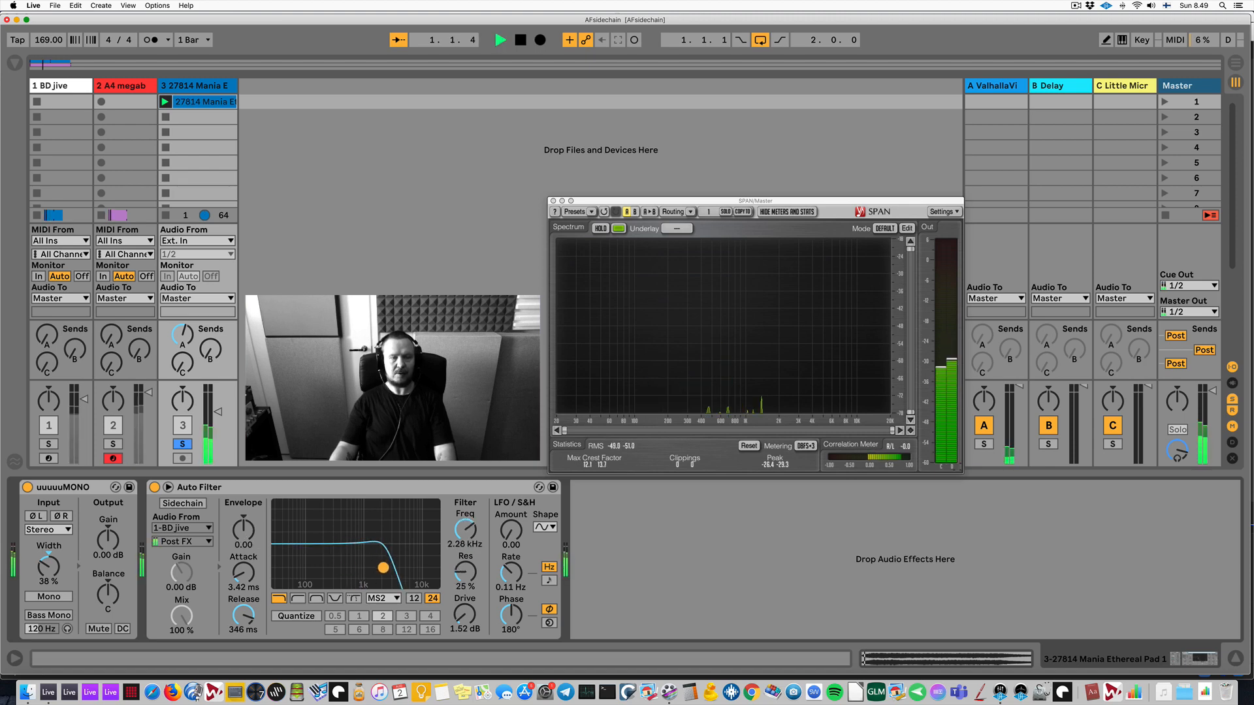
{"action": "key", "text": "space"}
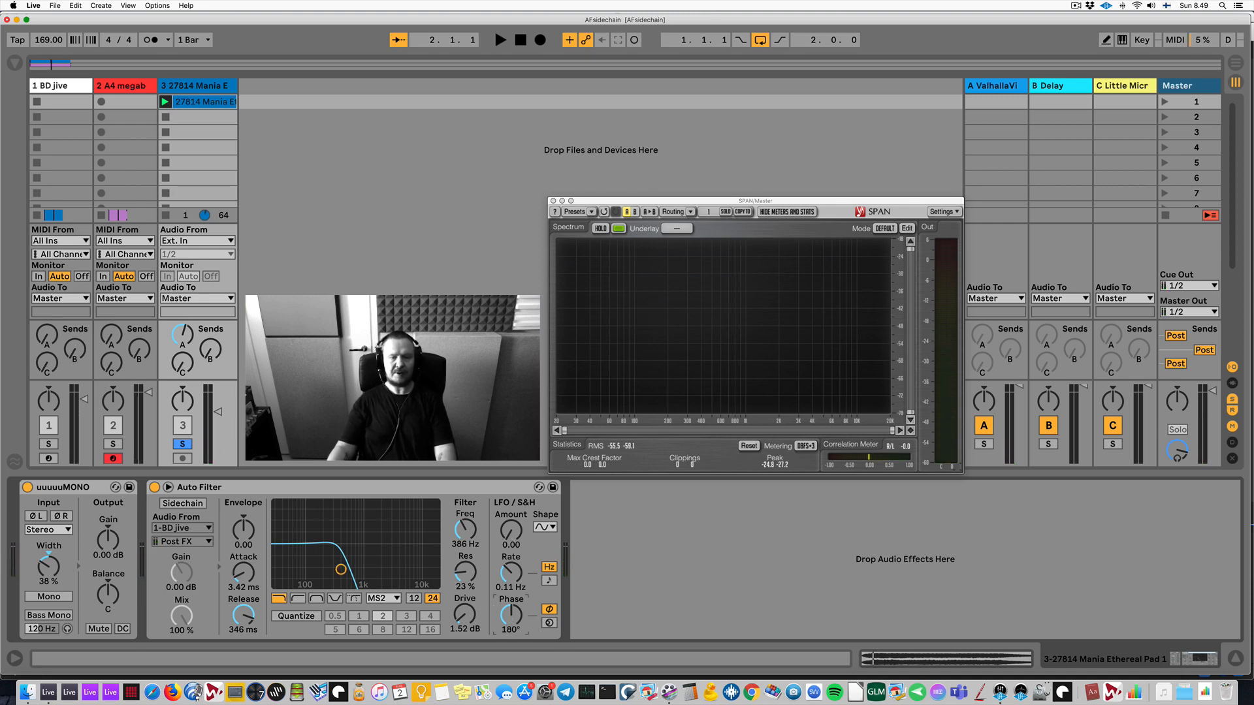
Set the pad Auto Filter's LFO to 0° phase, 22.4 amount and 5.78 Hz rate while listening to the pad.
{"action": "key", "text": "space"}
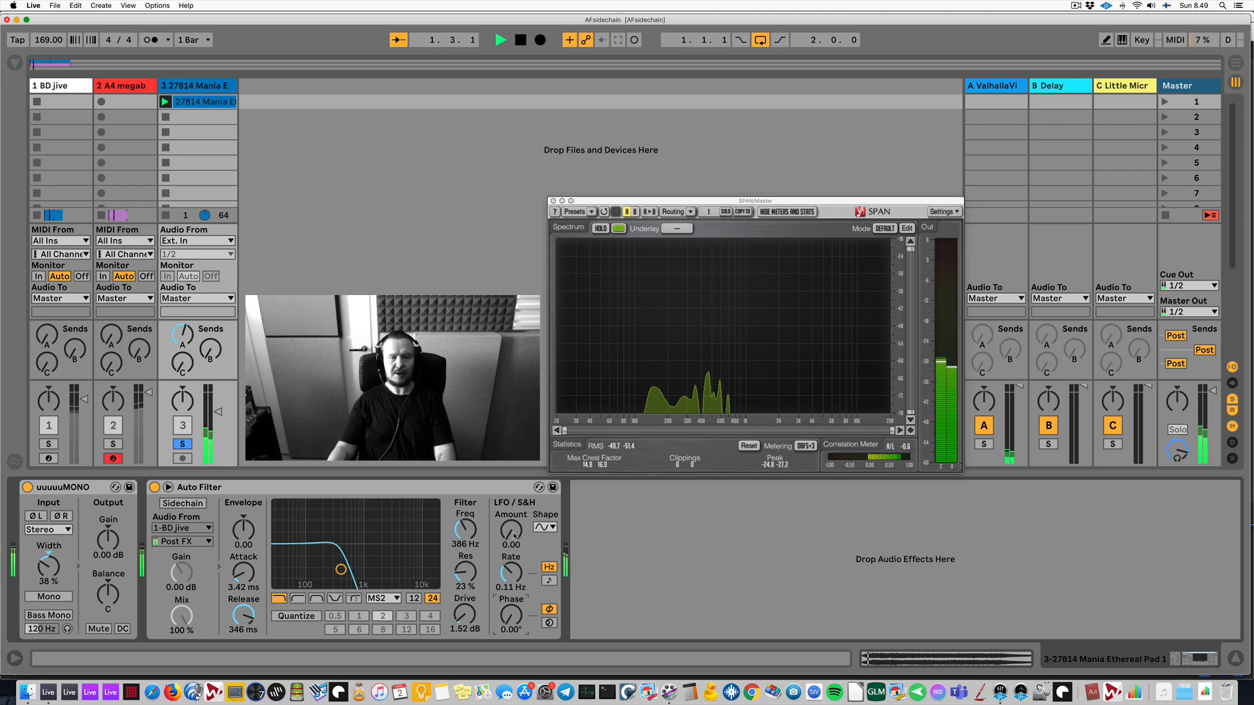
{"action": "left_click_drag", "start_coordinate": [511, 530], "coordinate": [511, 560]}
{"action": "key", "text": "space"}
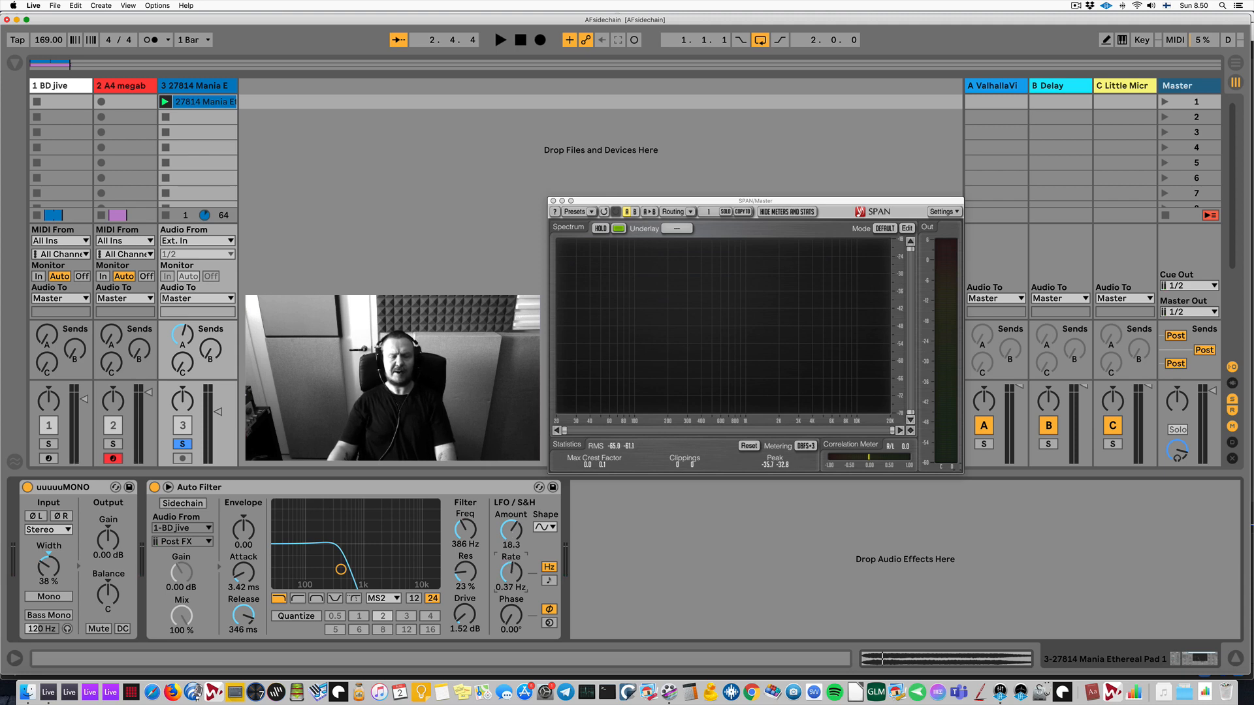
{"action": "key", "text": "space"}
{"action": "left_click_drag", "start_coordinate": [511, 572], "coordinate": [511, 513]}
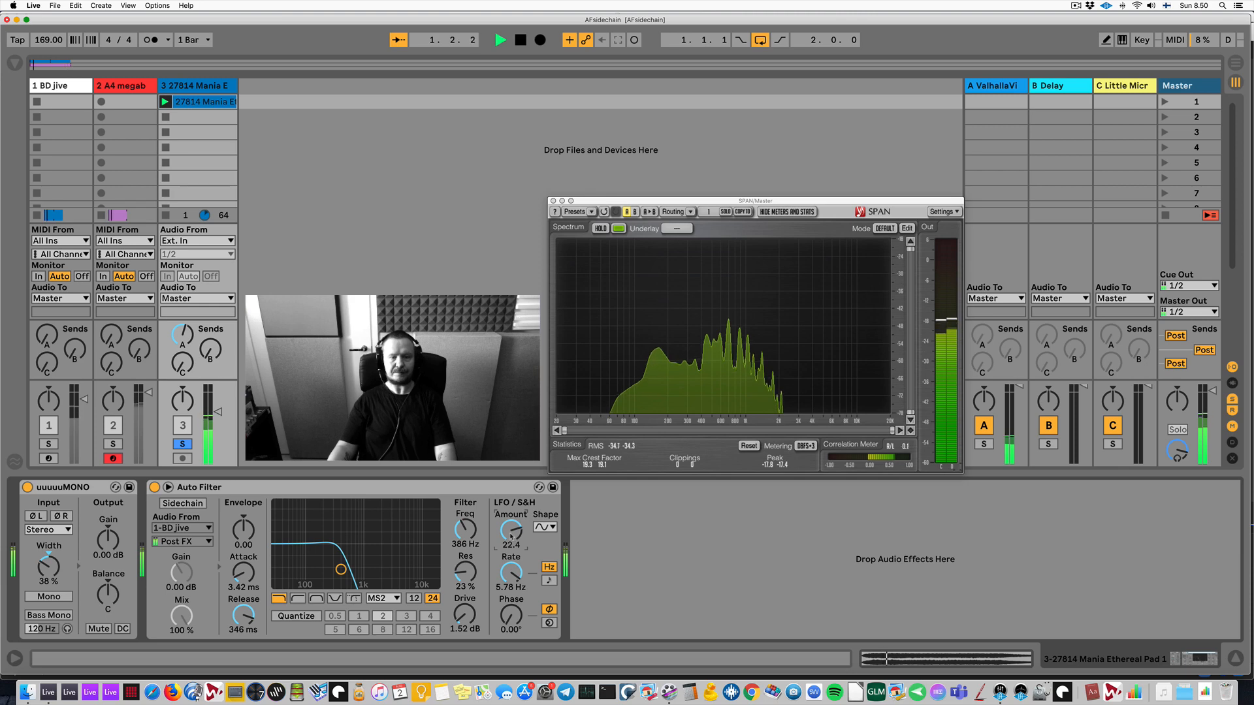
{"action": "key", "text": "space"}
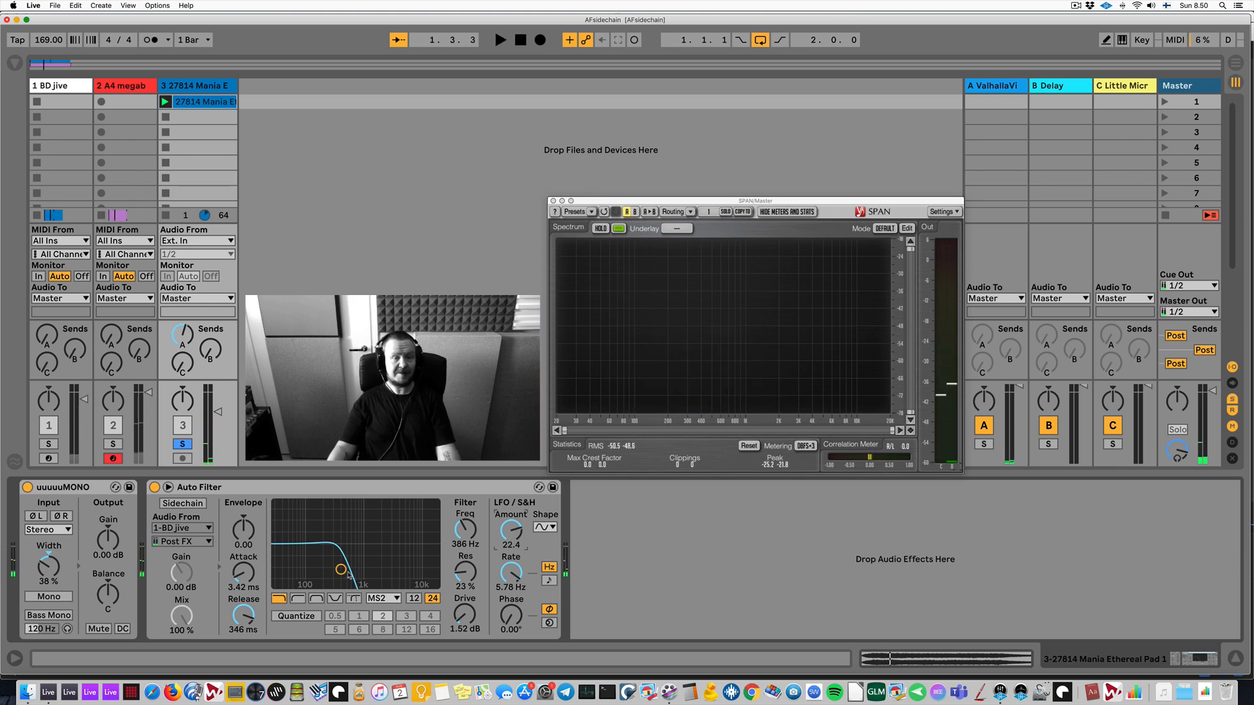
Increase the LFO rate to 8.48 Hz and the LFO amount to 27.9 while checking the pad in playback.
{"action": "left_click_drag", "start_coordinate": [341, 569], "coordinate": [373, 573]}
{"action": "key", "text": "super+z"}
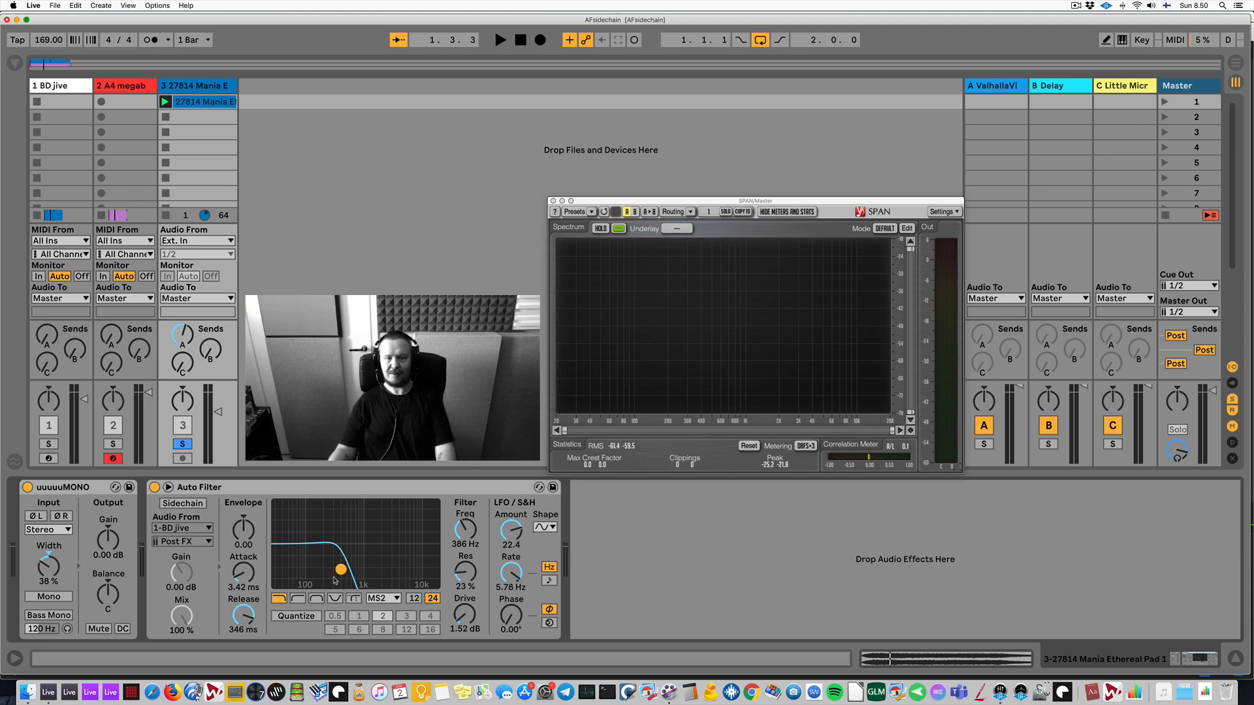
{"action": "key", "text": "space"}
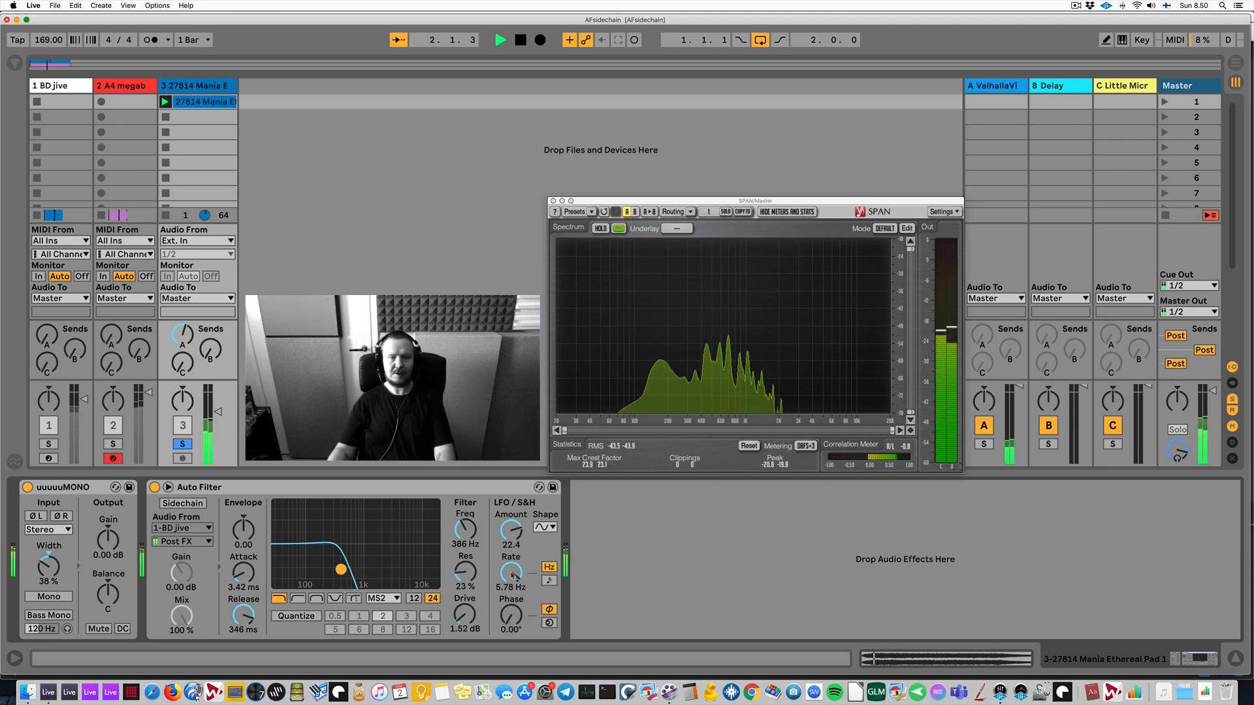
{"action": "mouse_move", "coordinate": [513, 574]}
{"action": "left_mouse_down"}
{"action": "mouse_move", "coordinate": [512, 561]}
{"action": "mouse_move", "coordinate": [511, 577]}
{"action": "left_mouse_up"}
{"action": "key", "text": "space"}
{"action": "key", "text": "space"}
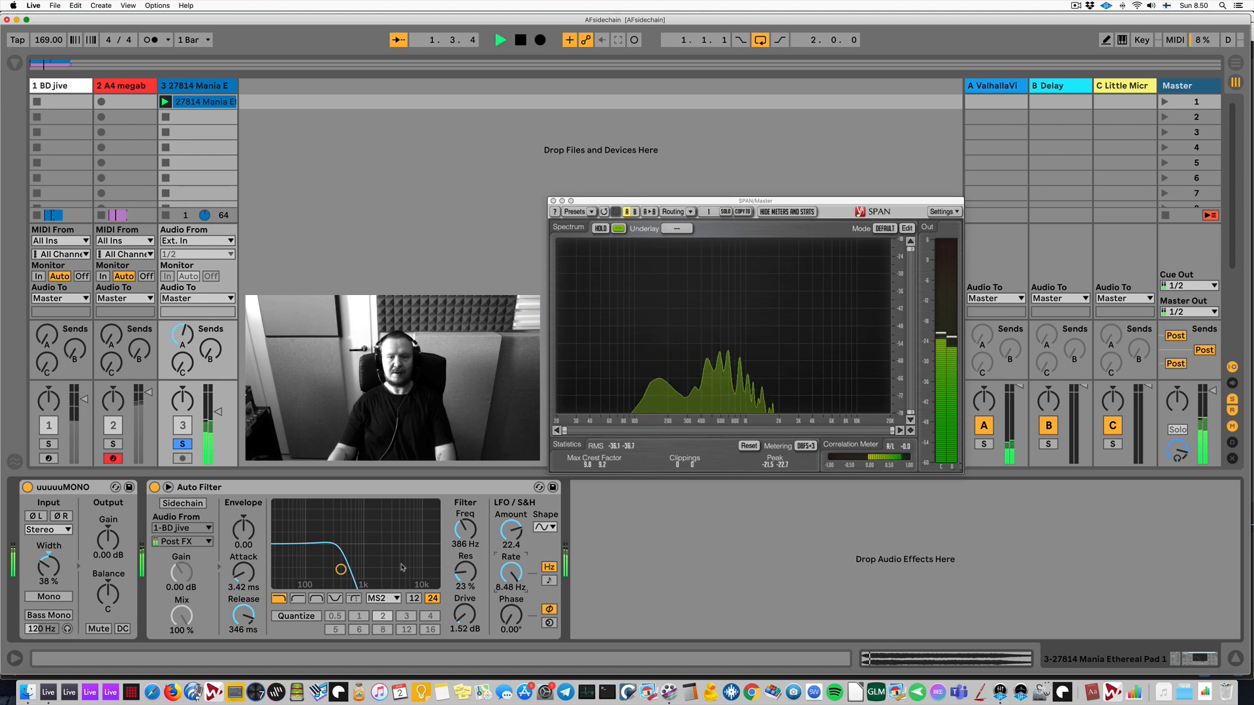
{"action": "key", "text": "space"}
{"action": "mouse_move", "coordinate": [511, 530]}
{"action": "left_mouse_down"}
{"action": "mouse_move", "coordinate": [511, 510]}
{"action": "mouse_move", "coordinate": [511, 534]}
{"action": "left_mouse_up"}
{"action": "key", "text": "space"}
{"action": "key", "text": "space"}
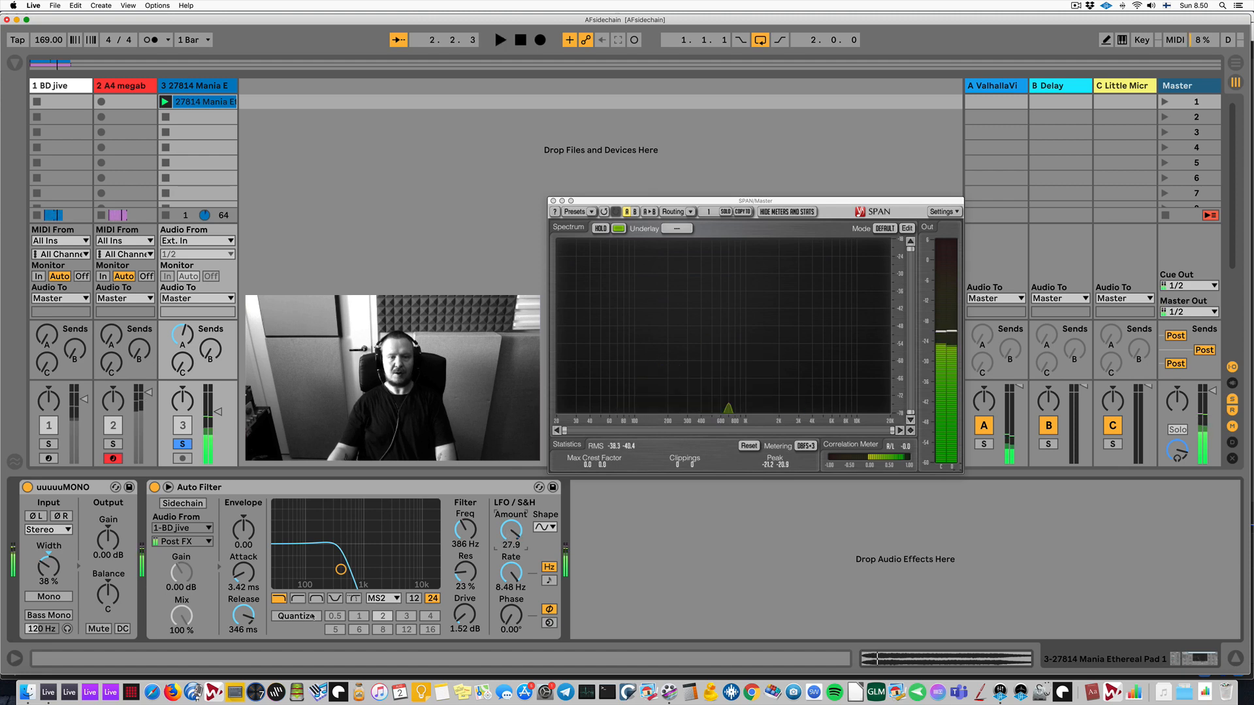
Enable Quantize on the pad's Auto Filter, set it to 1, and play the result.
{"action": "left_click", "coordinate": [312, 615]}
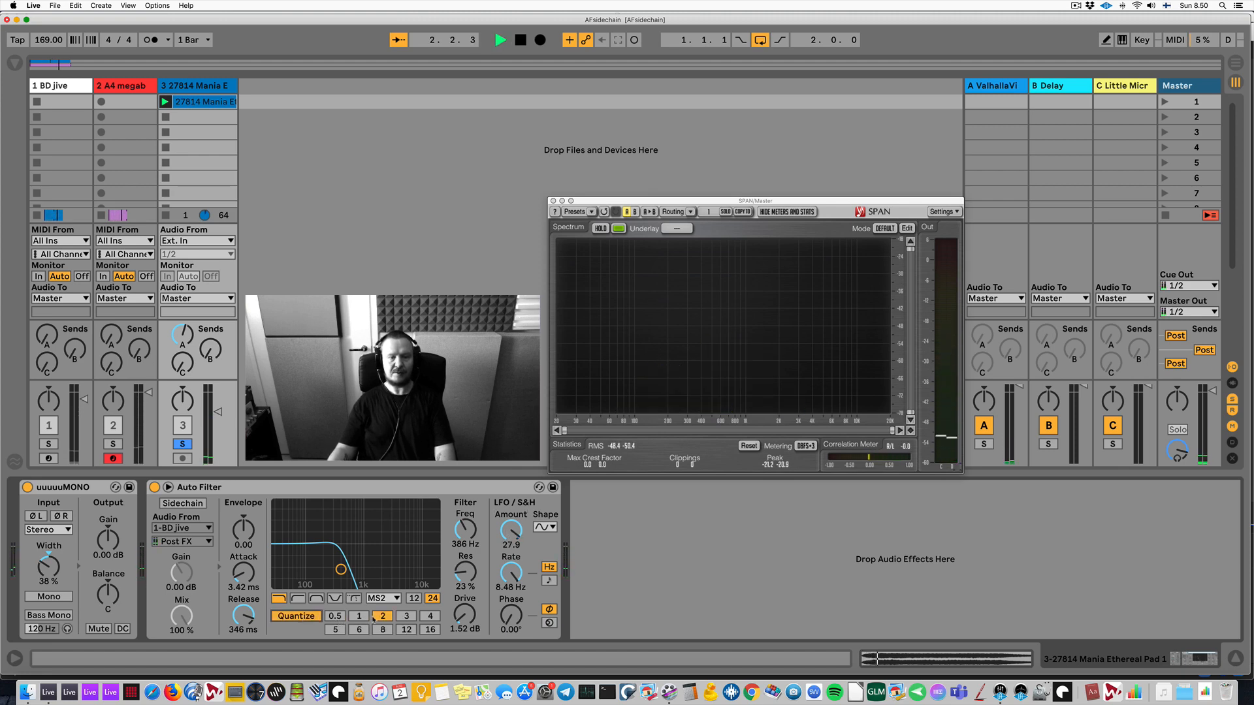
{"action": "key", "text": "space"}
{"action": "left_click", "coordinate": [360, 616]}
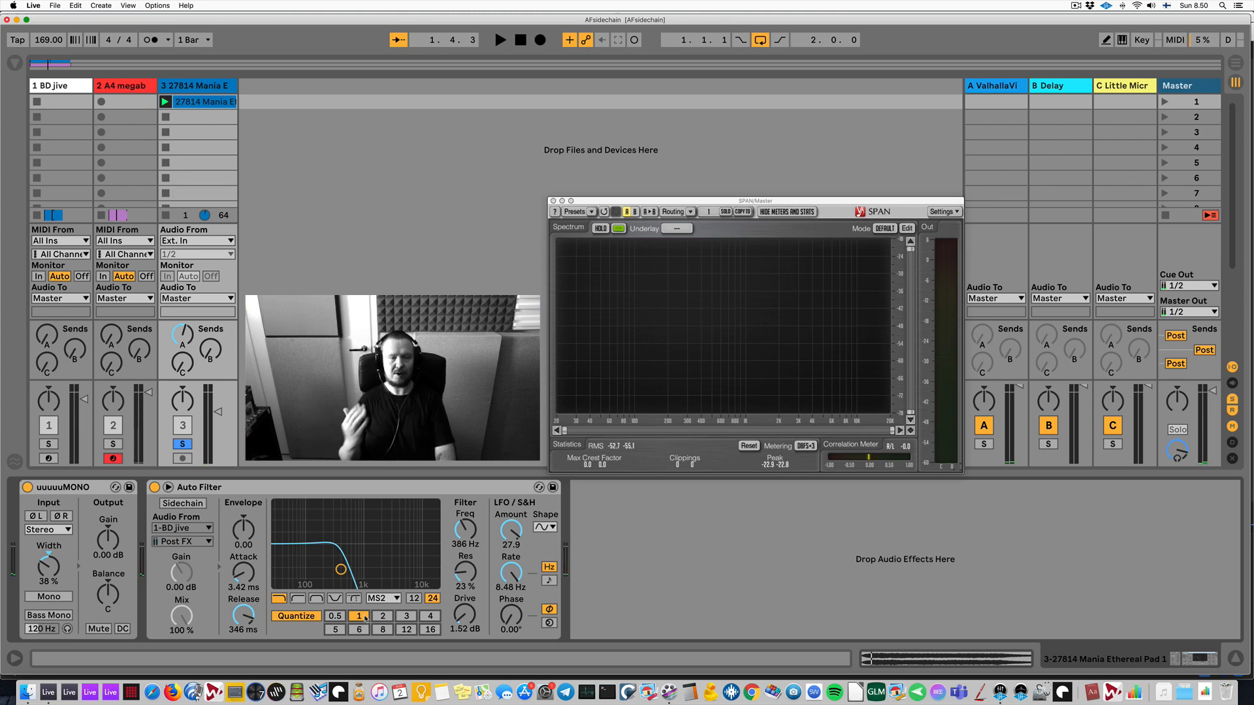
{"action": "key", "text": "space"}
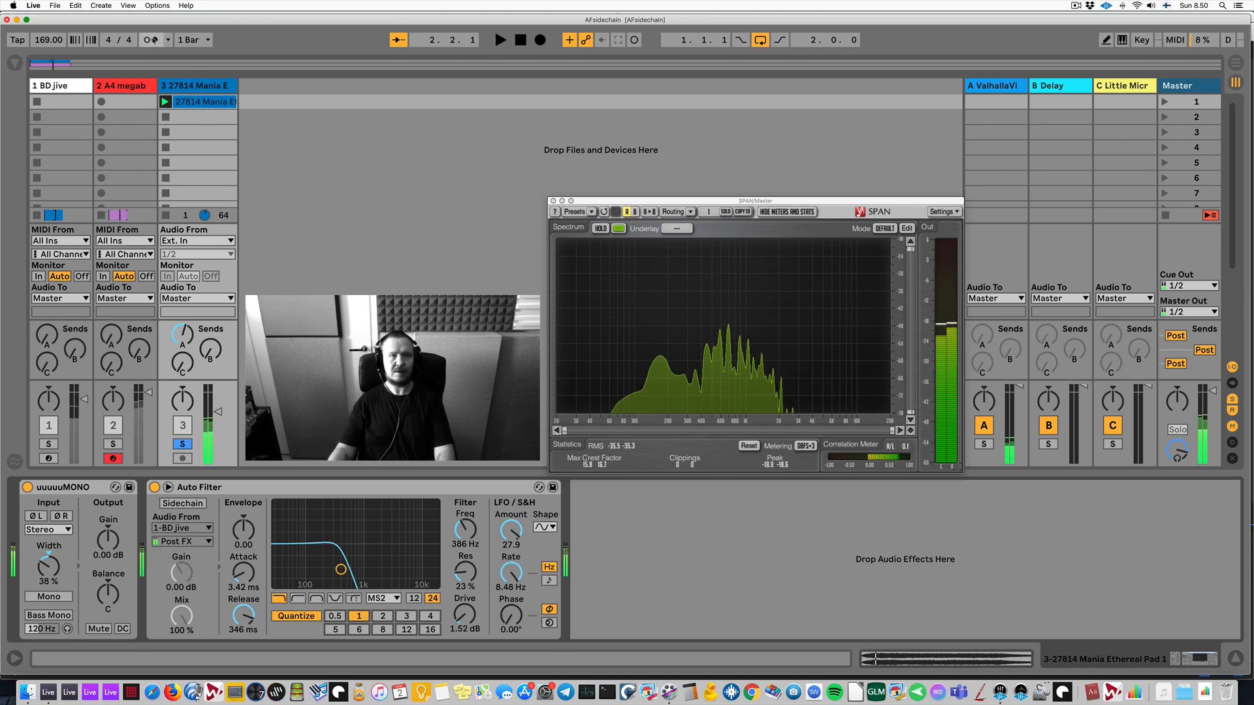
Turn on the metronome and listen to the pad's quantized filter movement against the beat several times.
{"action": "left_click", "coordinate": [151, 40]}
{"action": "key", "text": "space"}
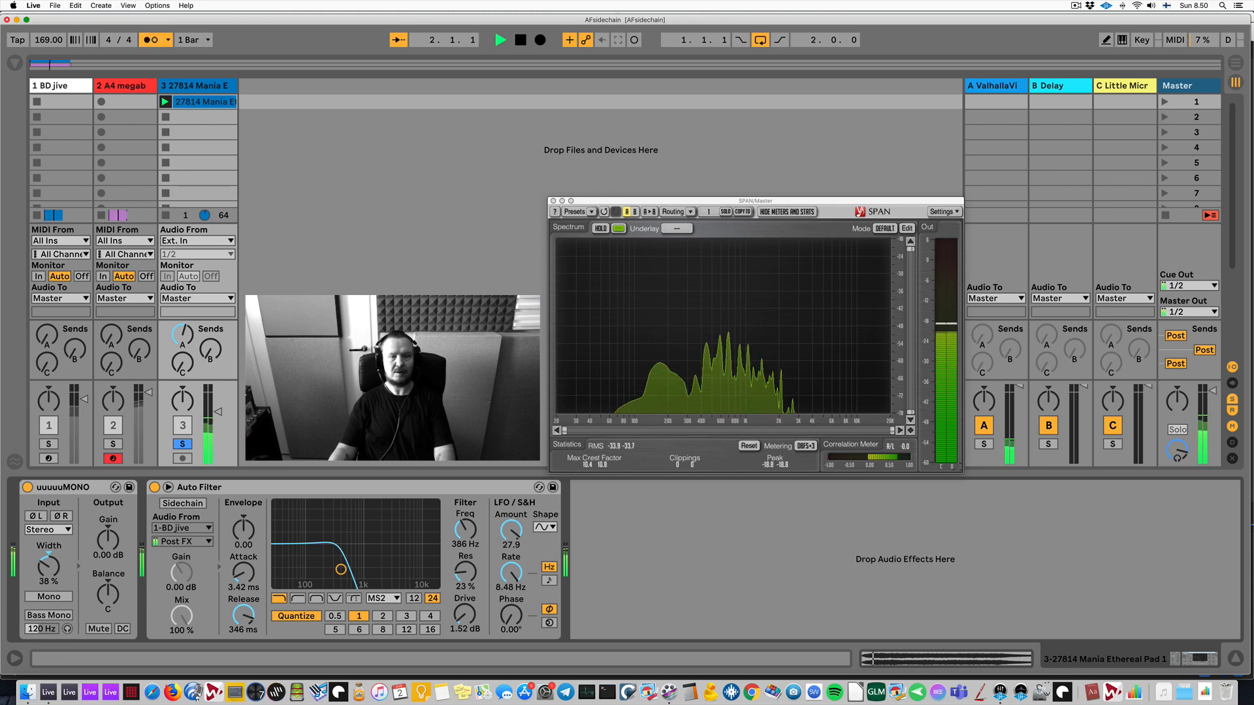
{"action": "key", "text": "space"}
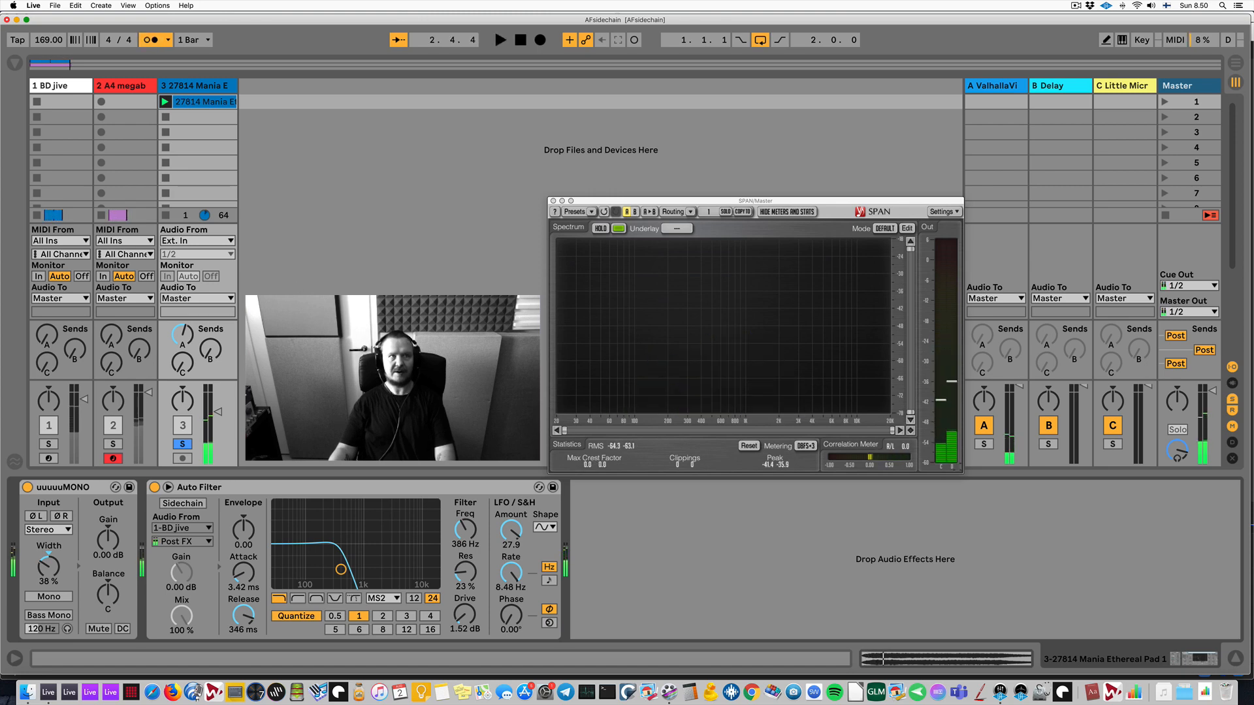
{"action": "key", "text": "space"}
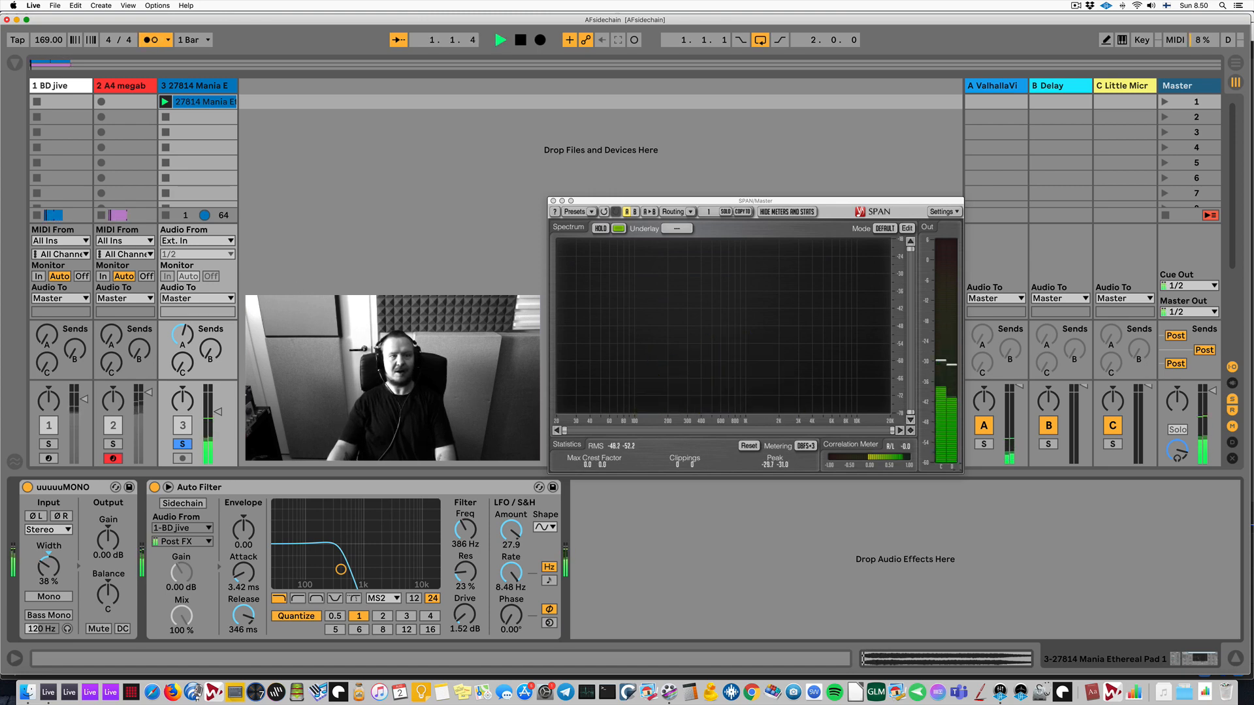
{"action": "key", "text": "space"}
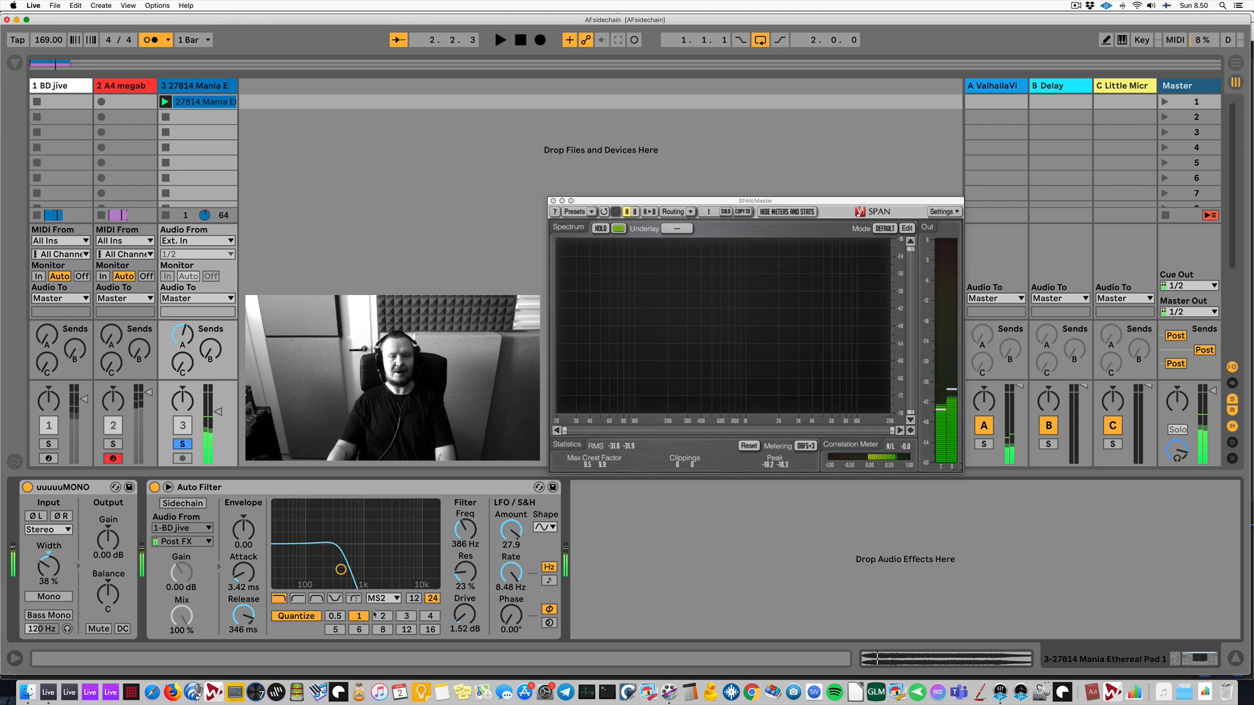
{"action": "key", "text": "space"}
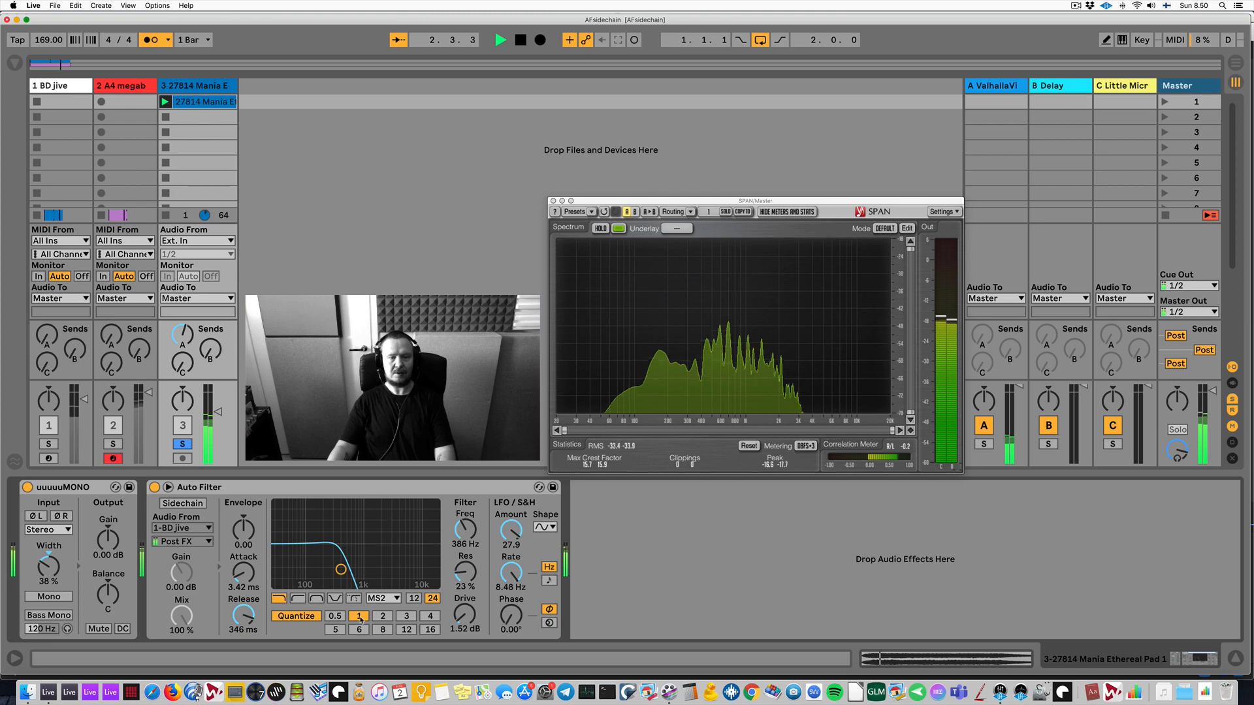
{"action": "key", "text": "space"}
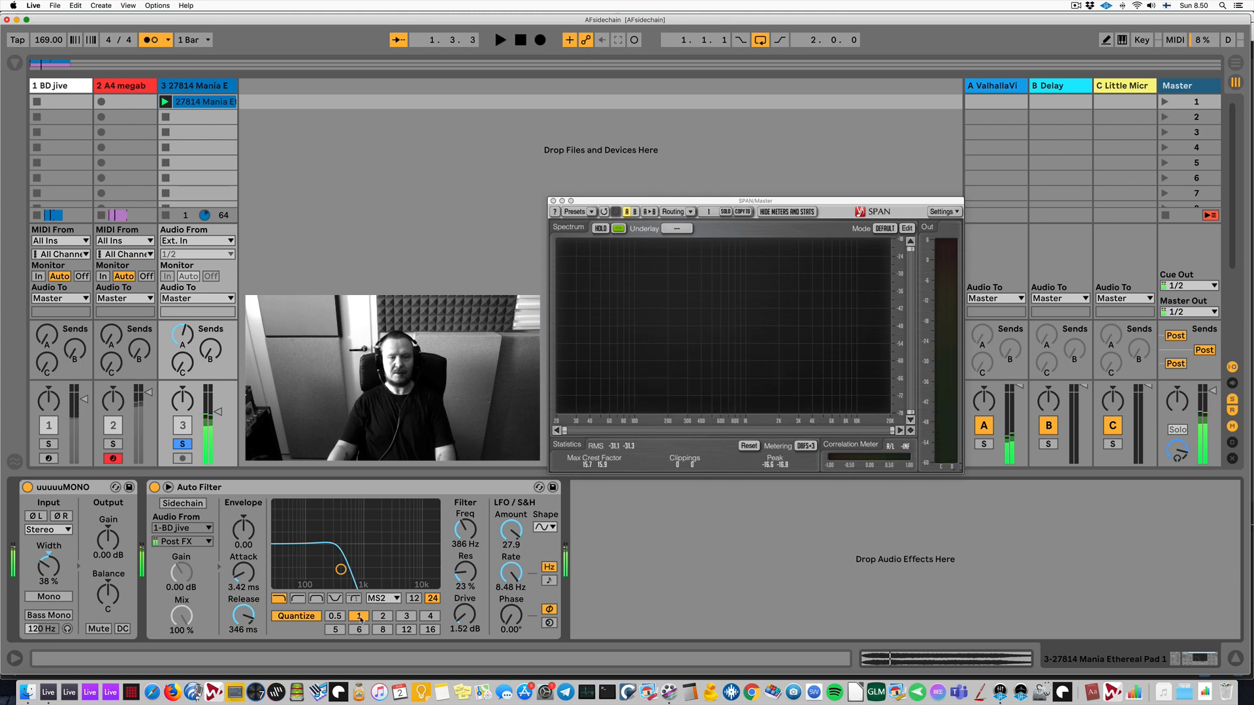
Try filter quantize values of 16, 8, 6 and 0.5 during playback, and return to 1.
{"action": "left_click", "coordinate": [430, 629]}
{"action": "key", "text": "space"}
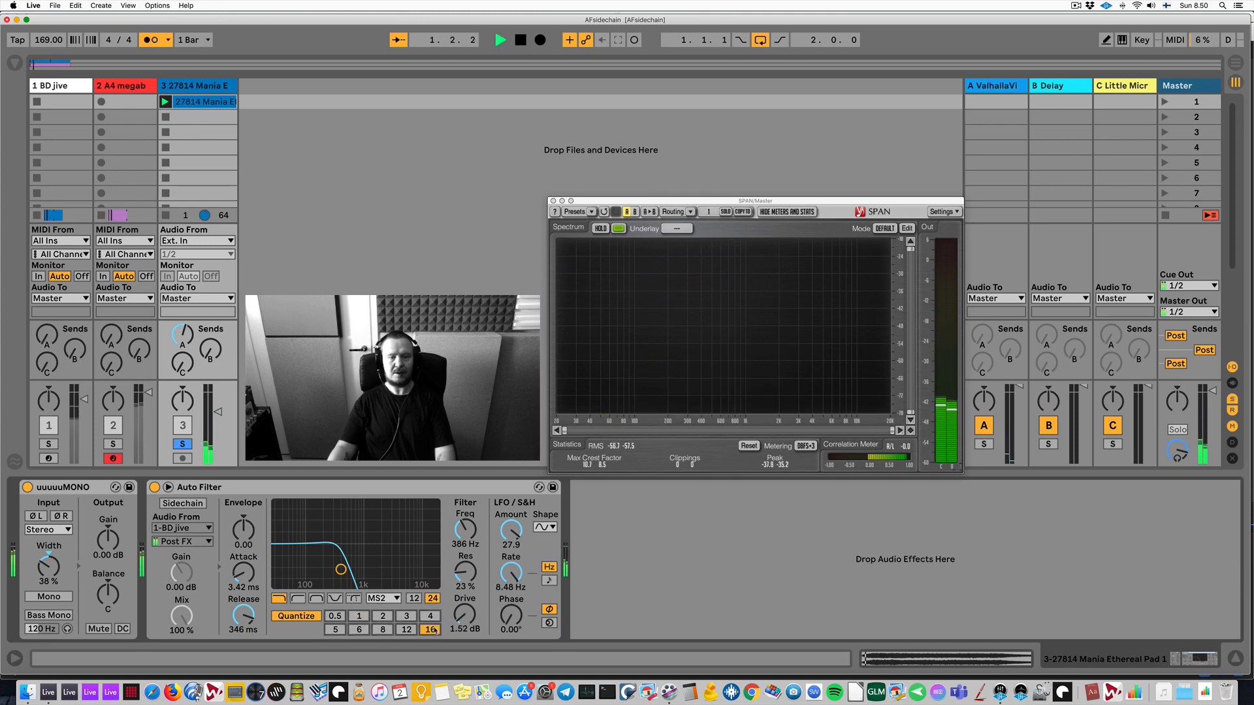
{"action": "left_click", "coordinate": [382, 629]}
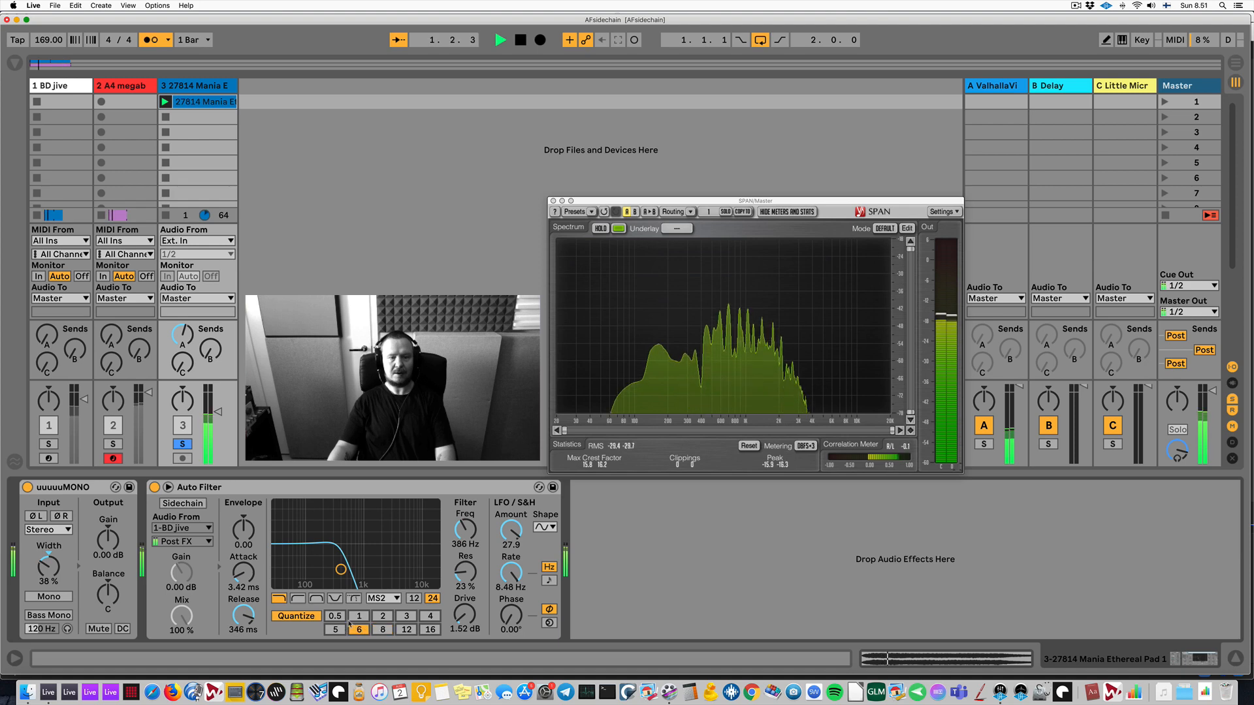
{"action": "left_click", "coordinate": [335, 615]}
{"action": "left_click", "coordinate": [358, 615]}
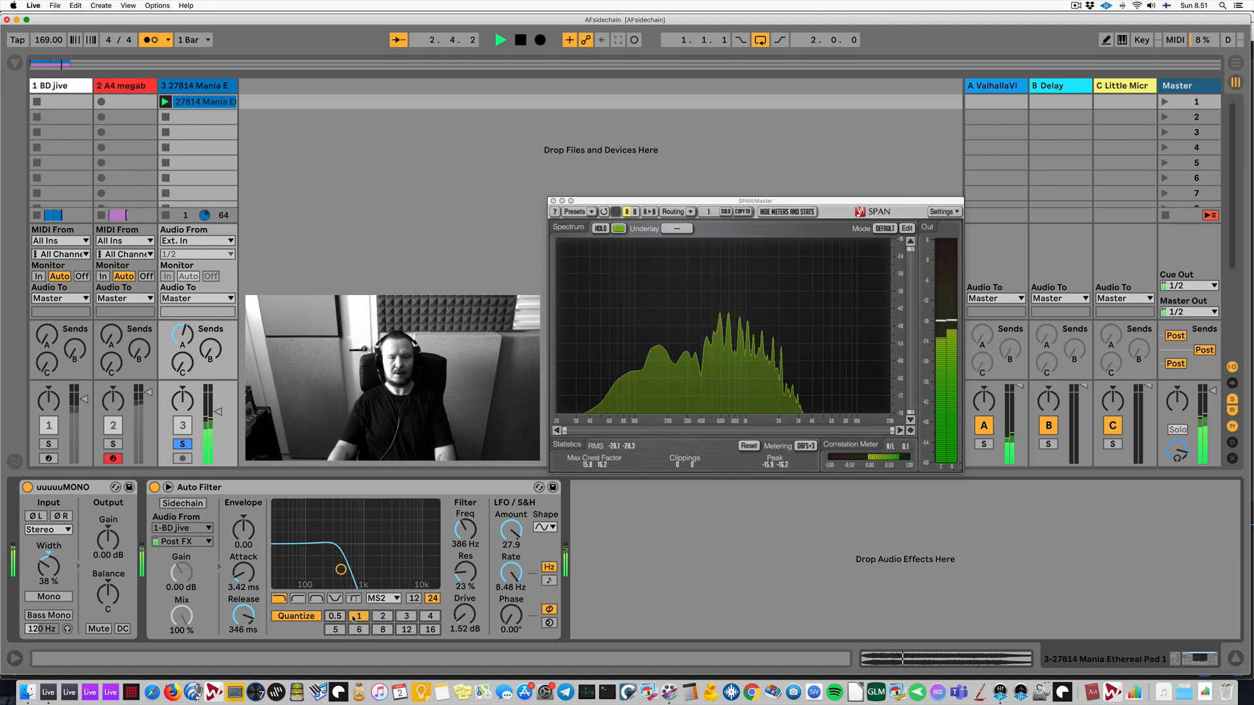
{"action": "key", "text": "space"}
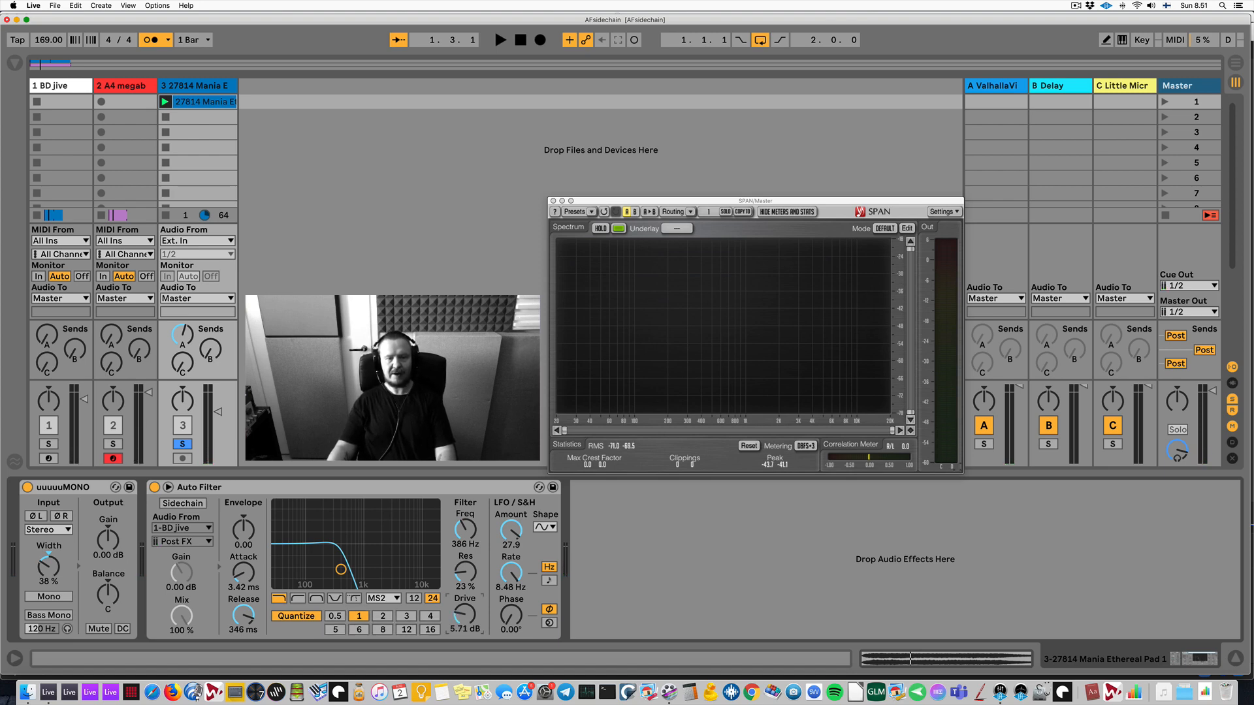
View the filter circuit types, keep MS2, and set the Auto Filter drive to 6.86 dB.
{"action": "left_click_drag", "start_coordinate": [463, 620], "coordinate": [463, 588]}
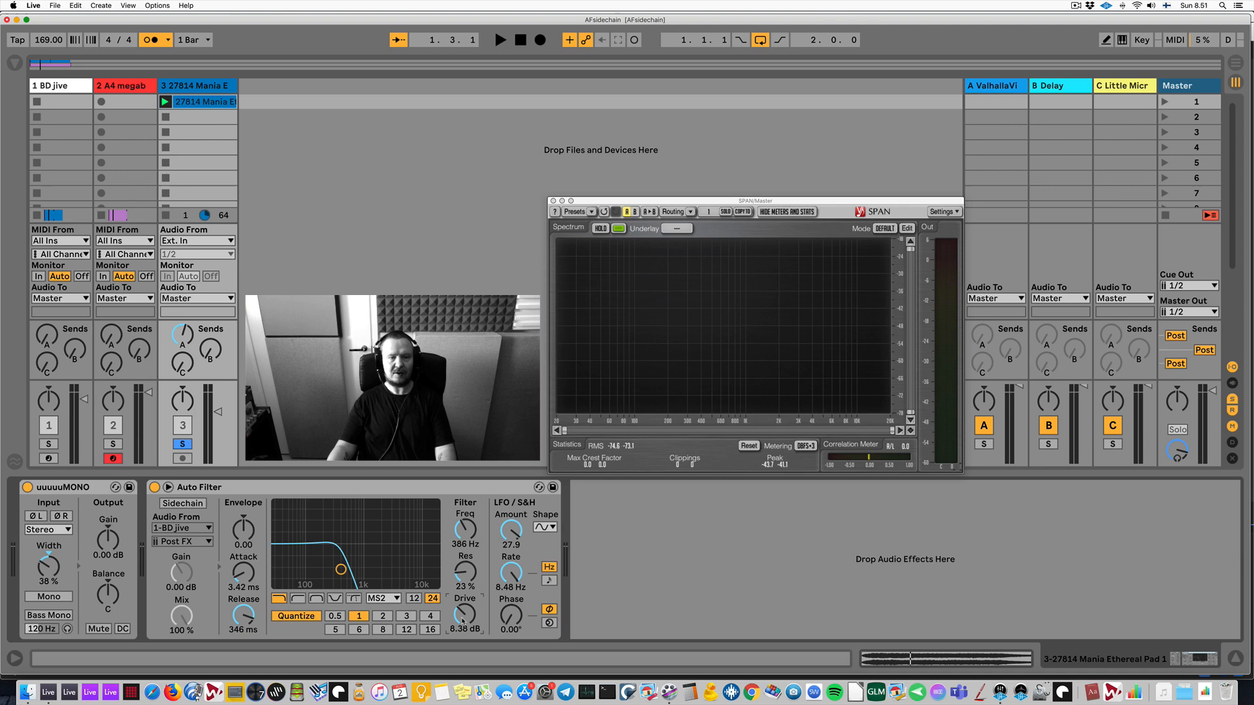
{"action": "left_click", "coordinate": [379, 598]}
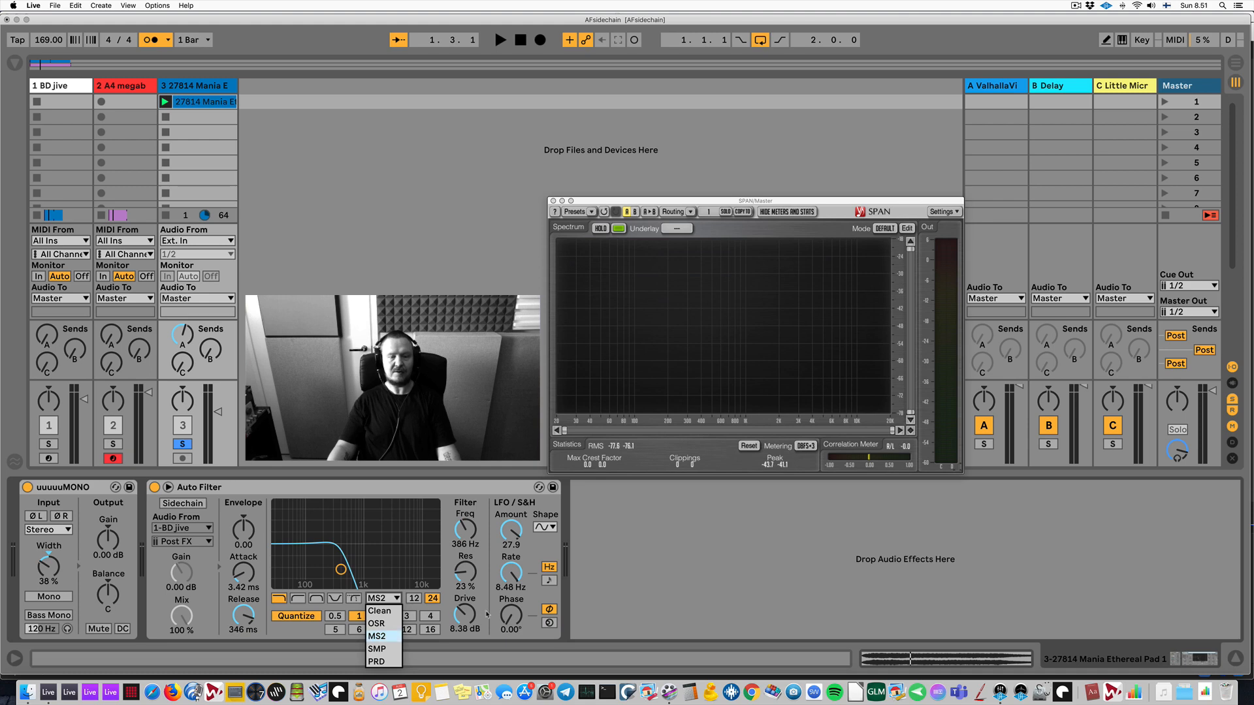
{"action": "left_click", "coordinate": [463, 619]}
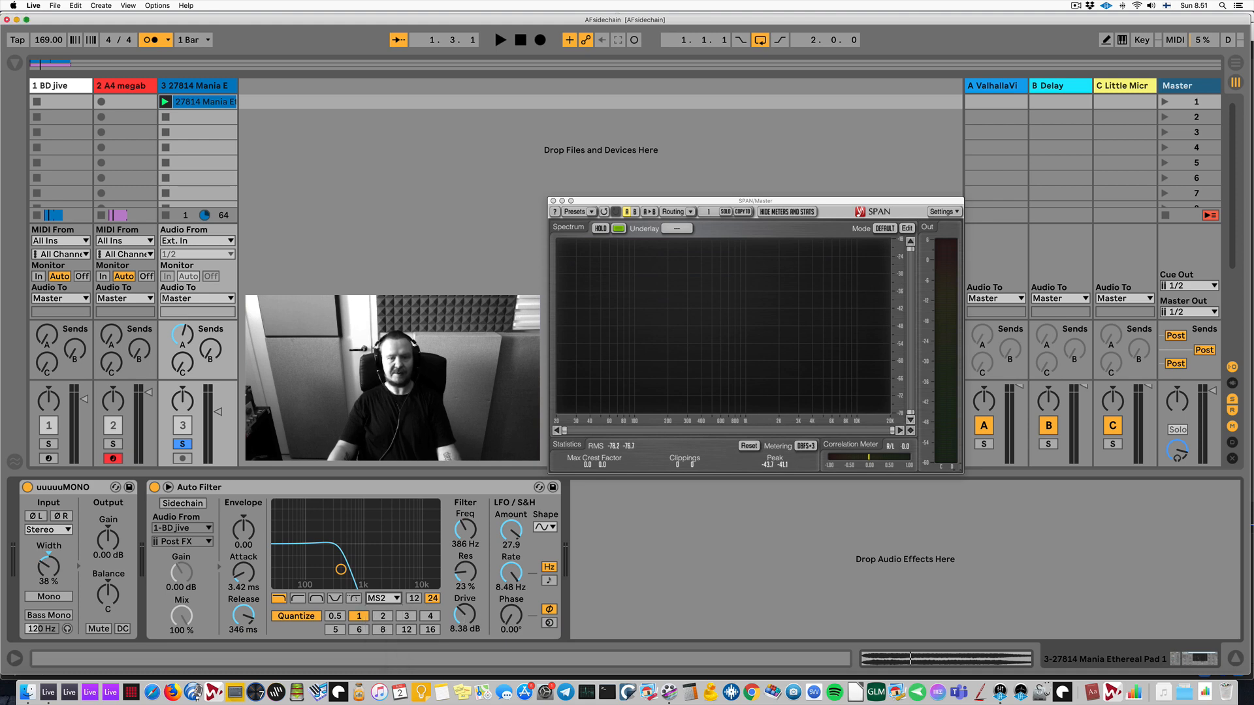
{"action": "left_click_drag", "start_coordinate": [463, 619], "coordinate": [464, 632]}
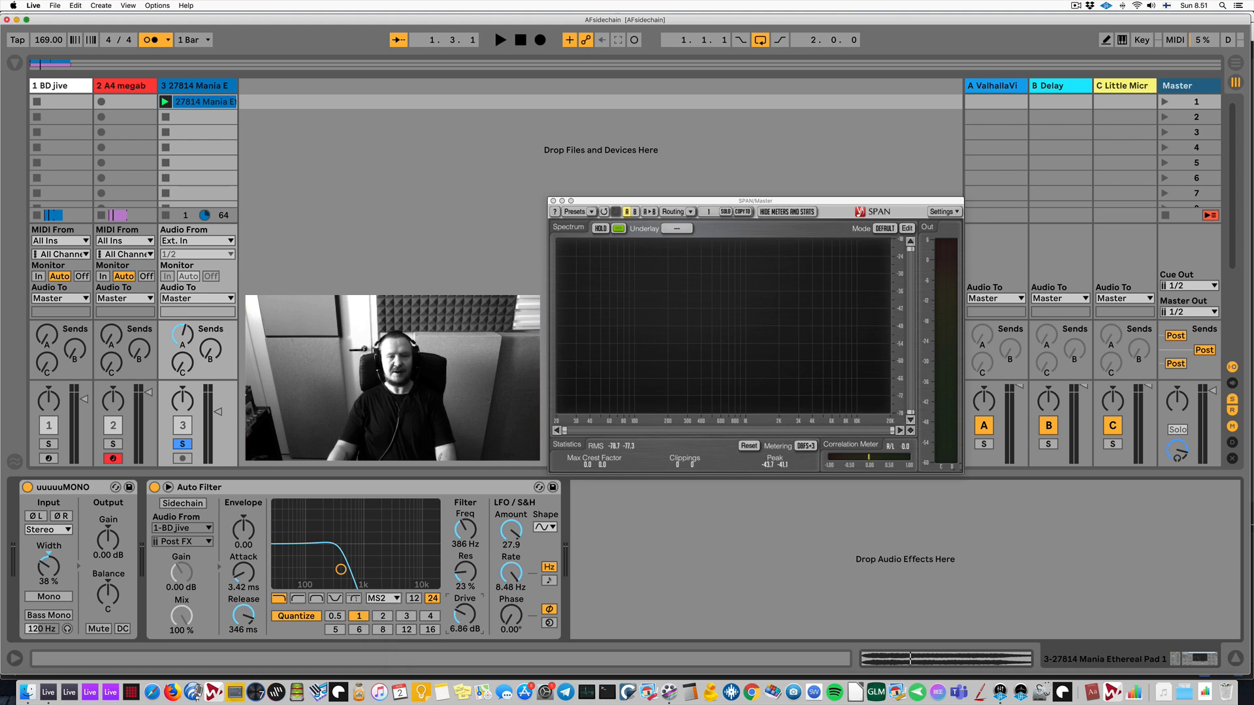